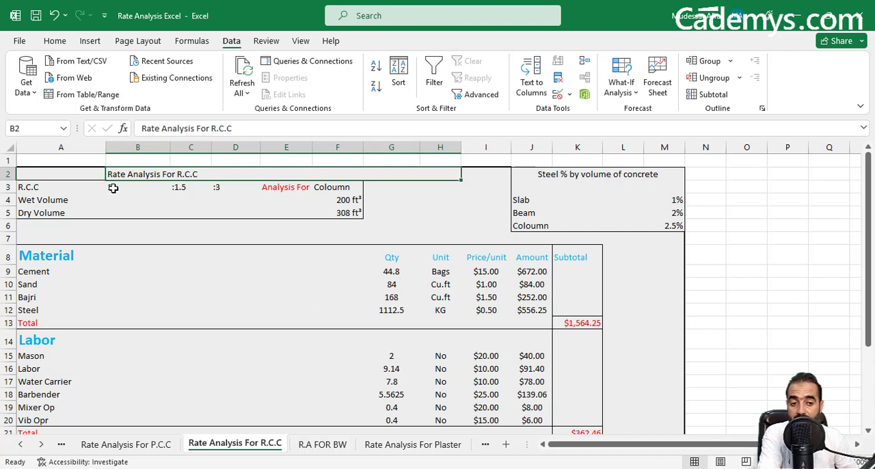
# Try the Coloumn, Beam and Slab options for Analysis For in cell F3, ending on Beam.
pyautogui.click(217, 193)
pyautogui.click(272, 191)
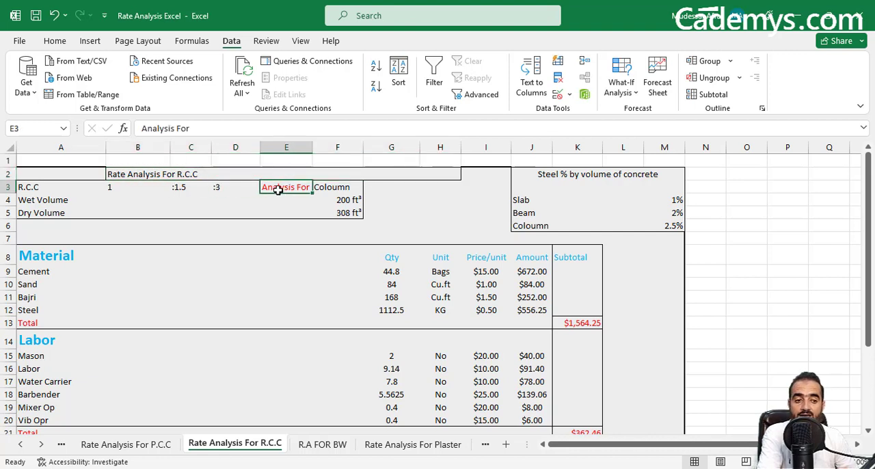
pyautogui.click(333, 191)
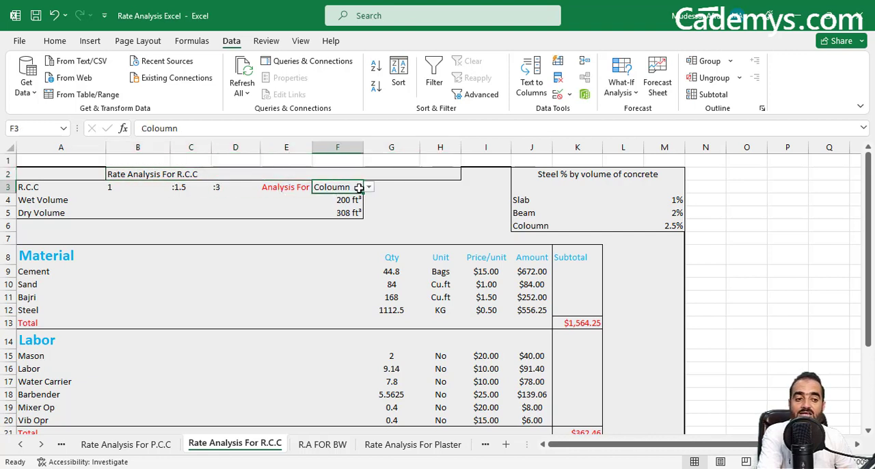
pyautogui.click(369, 187)
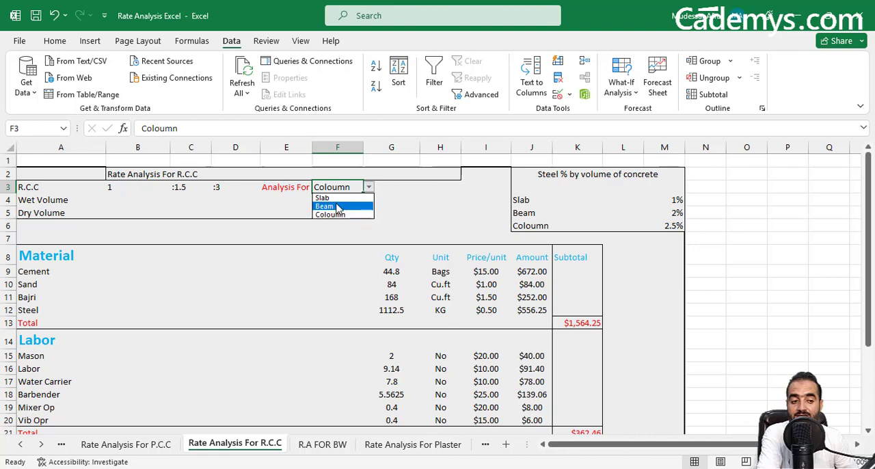
pyautogui.click(340, 216)
pyautogui.click(369, 187)
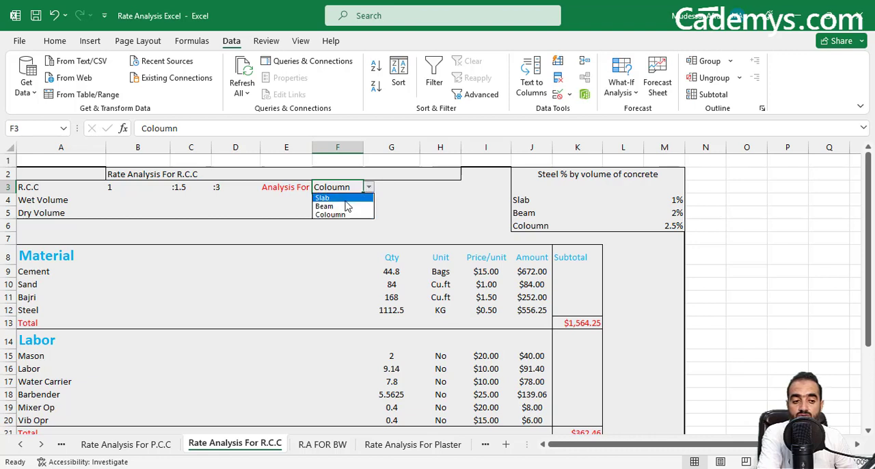
pyautogui.click(345, 206)
pyautogui.click(368, 187)
pyautogui.click(340, 197)
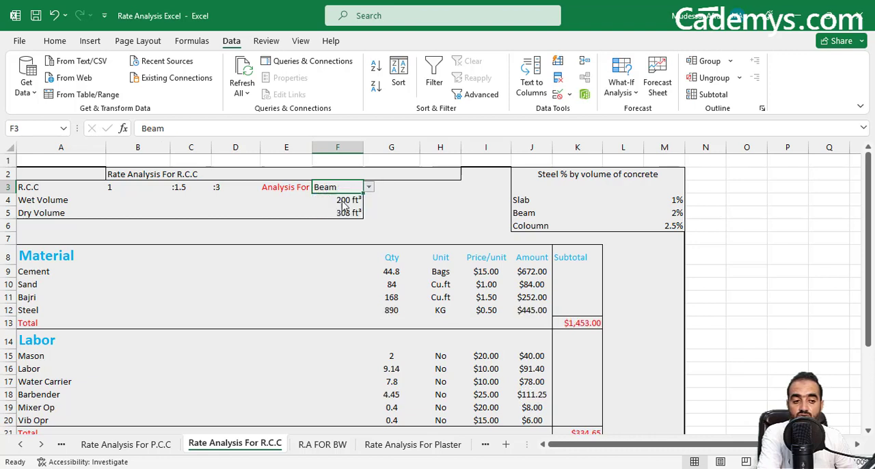
pyautogui.click(369, 187)
pyautogui.click(349, 205)
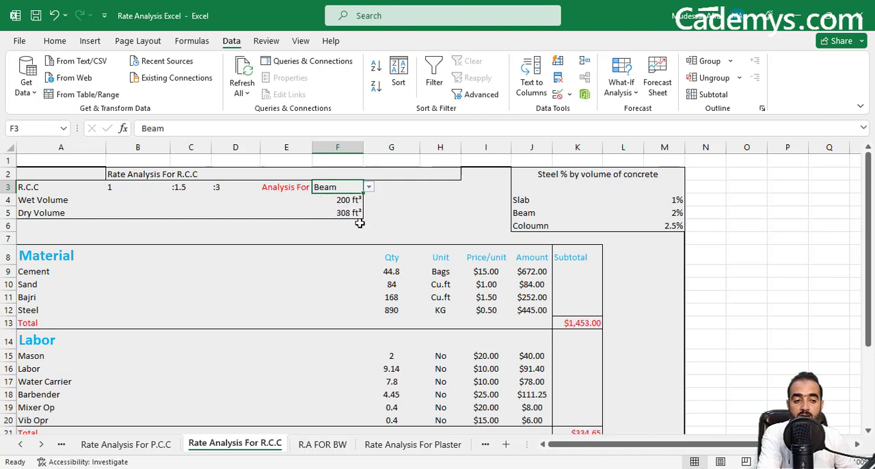
# Examine the steel percentages for slab, beam and coloumn, the wet and dry volumes, and the steel quantity formula in G12.
pyautogui.click(566, 175)
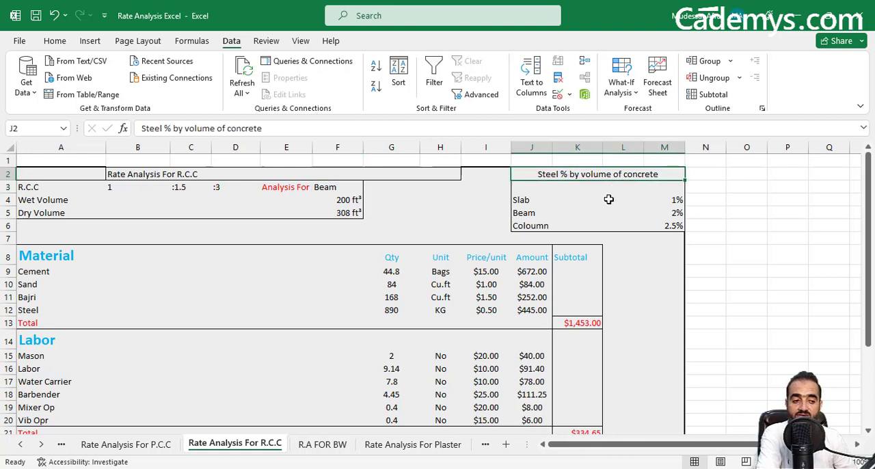
pyautogui.click(527, 202)
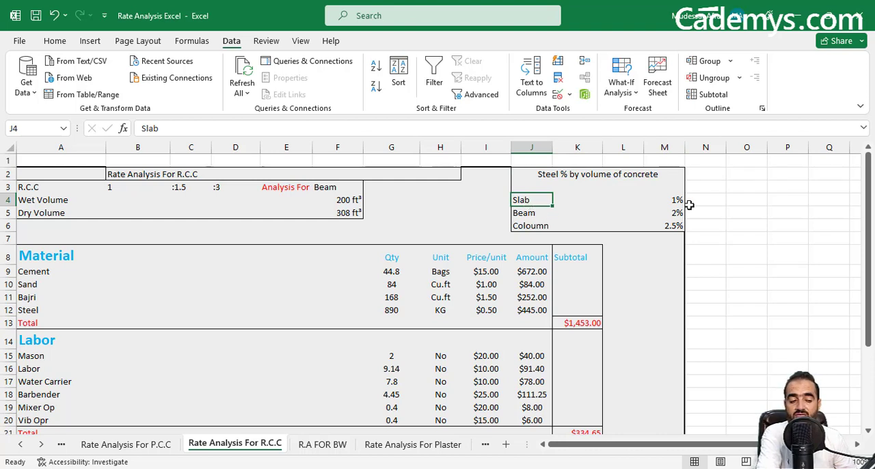
pyautogui.click(545, 214)
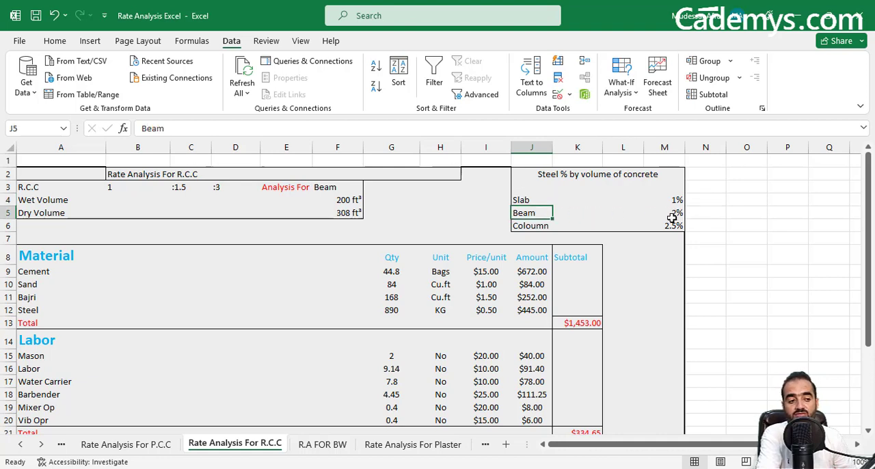
pyautogui.click(551, 236)
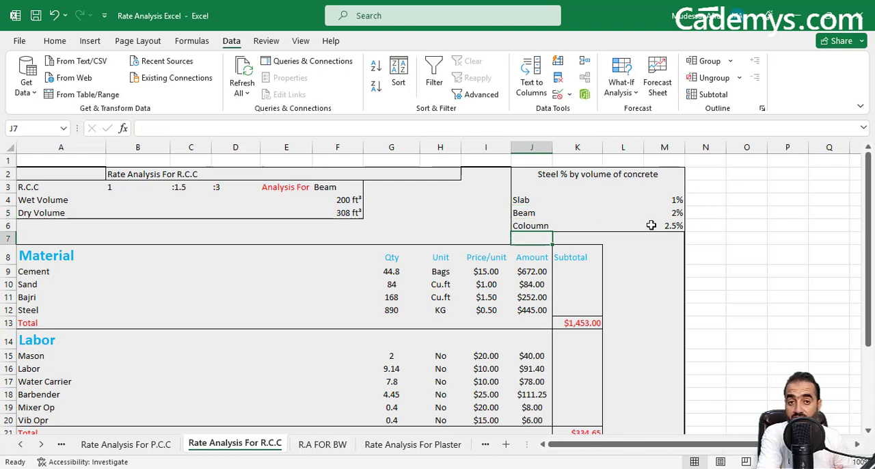
pyautogui.click(353, 200)
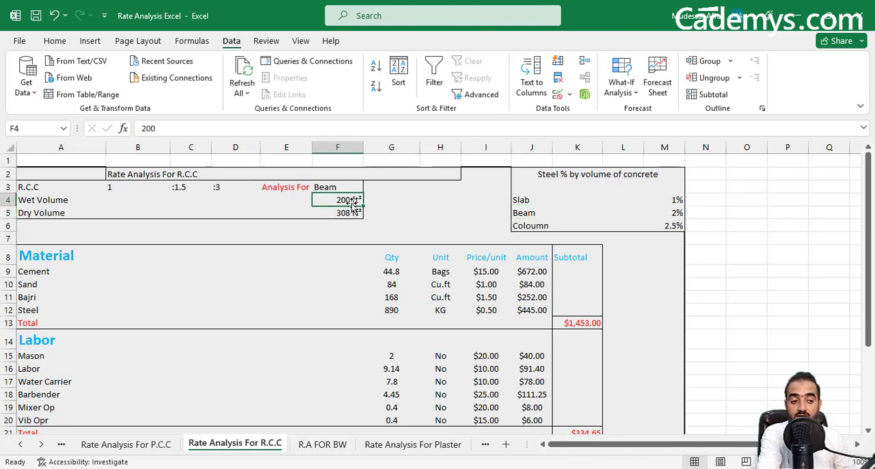
pyautogui.click(665, 198)
pyautogui.moveTo(664, 198); pyautogui.dragTo(664, 226)
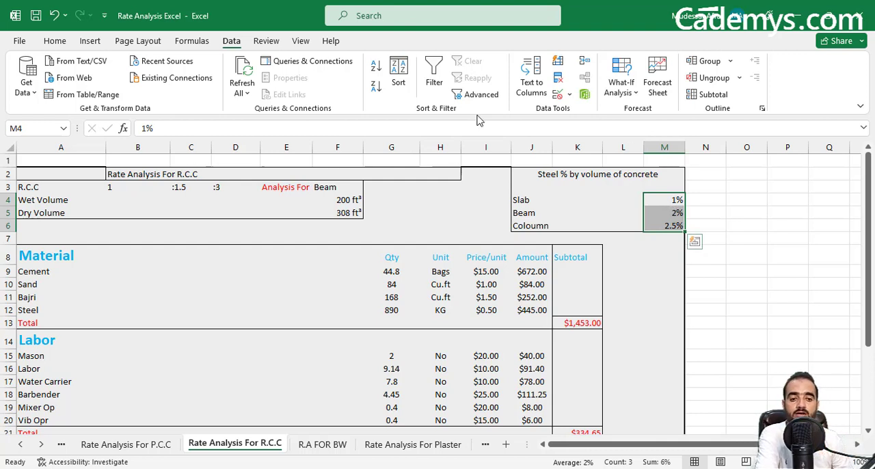
pyautogui.click(349, 213)
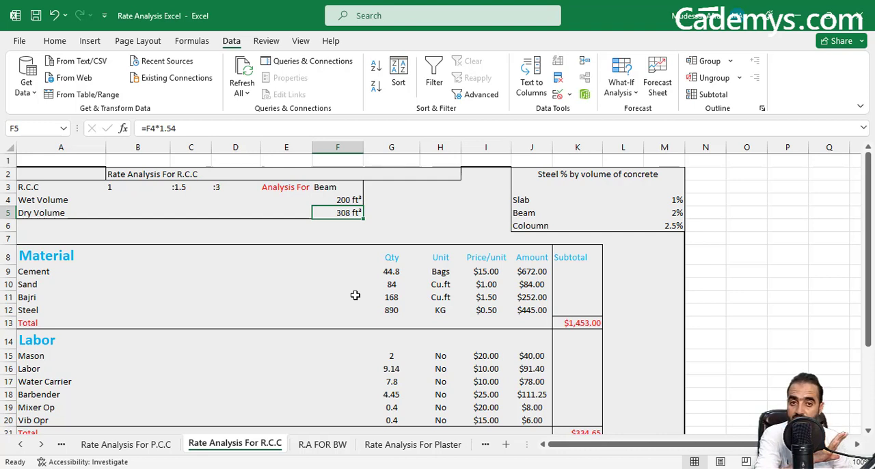
pyautogui.click(384, 309)
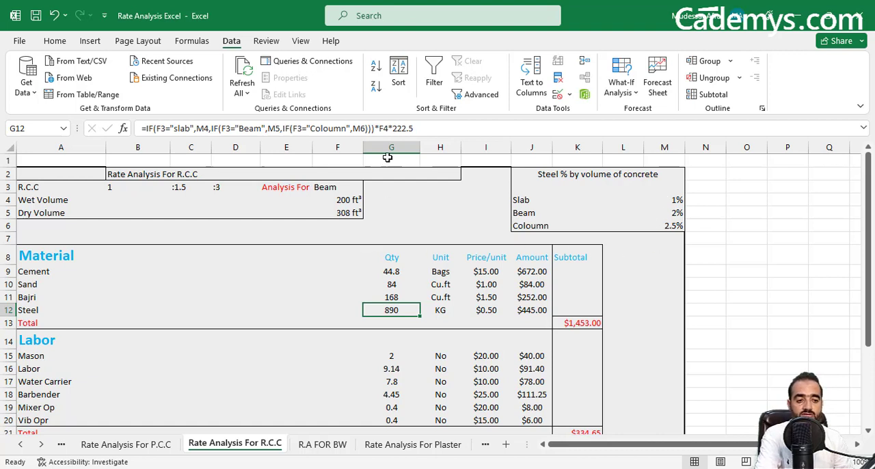
pyautogui.click(347, 199)
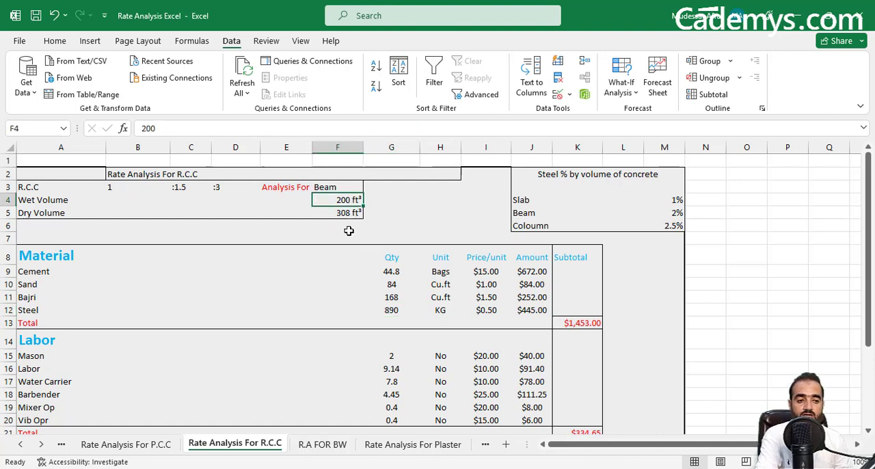
# Clear the Analysis For value in cell F3 and check which options its dropdown list offers.
pyautogui.click(348, 187)
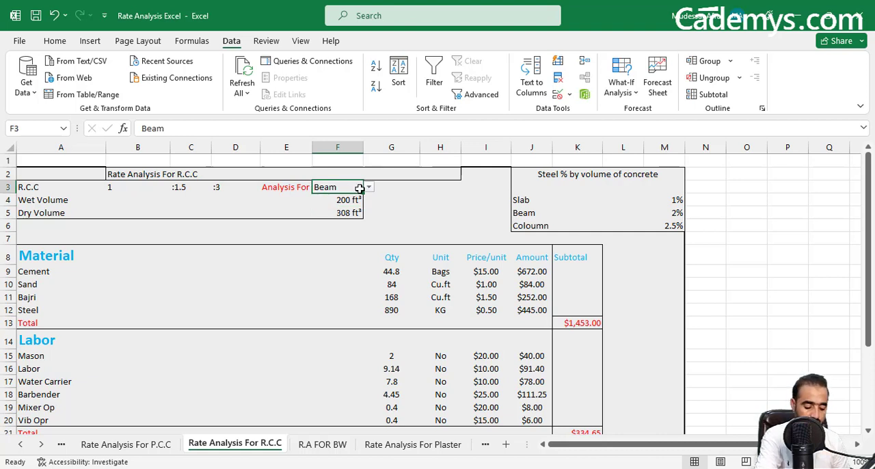
pyautogui.press('Delete')
pyautogui.click(368, 188)
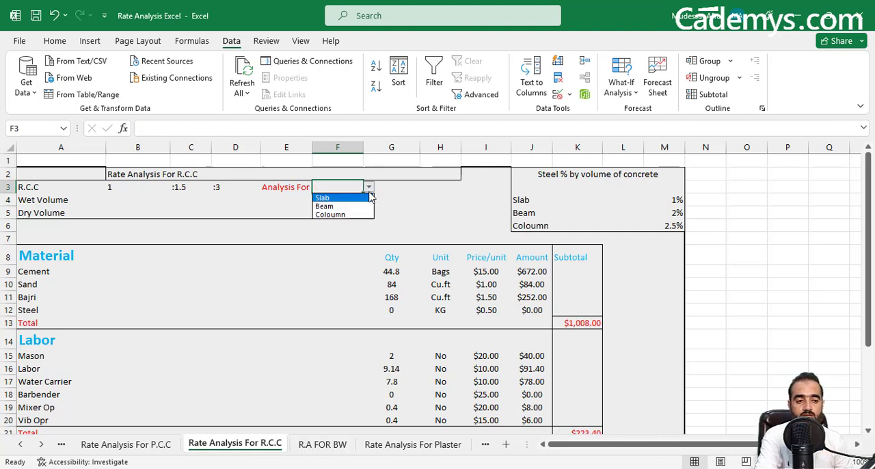
pyautogui.click(368, 187)
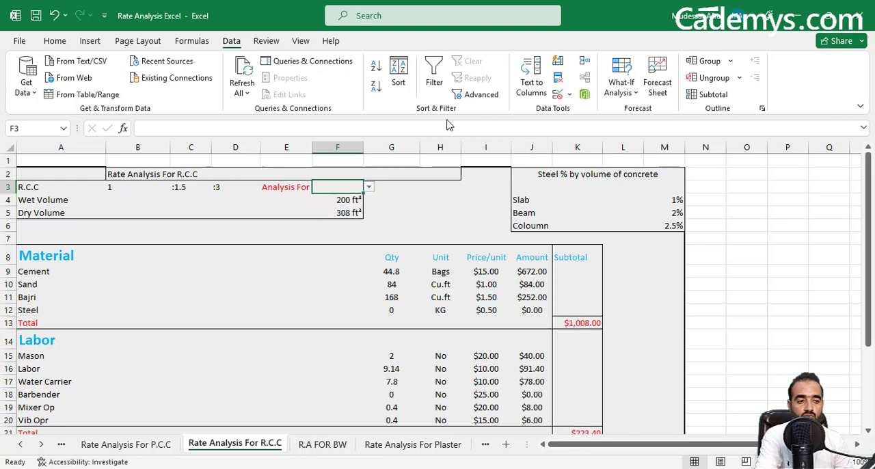
pyautogui.click(557, 79)
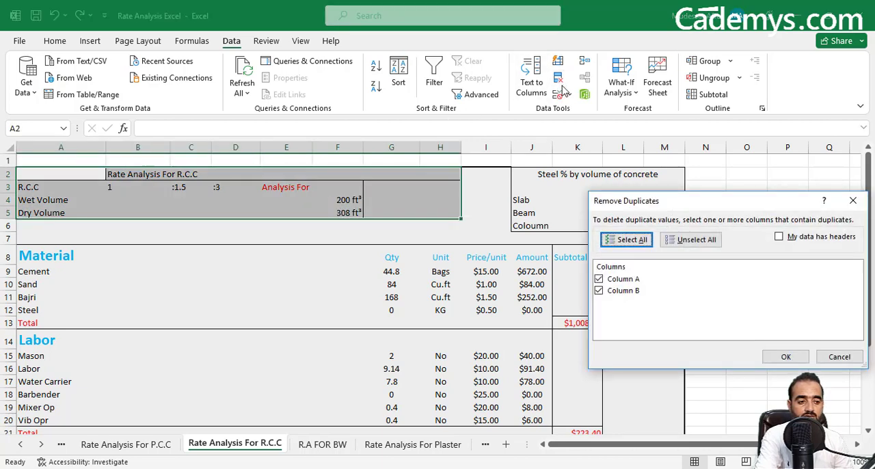
pyautogui.click(853, 200)
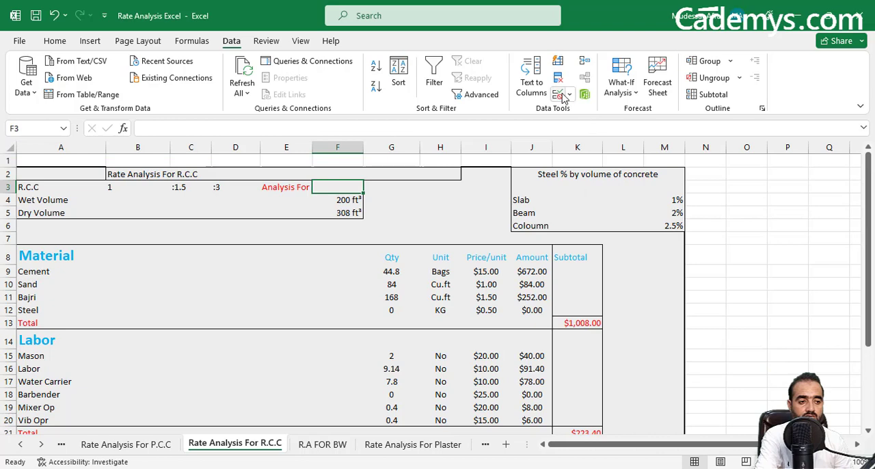
pyautogui.click(200, 42)
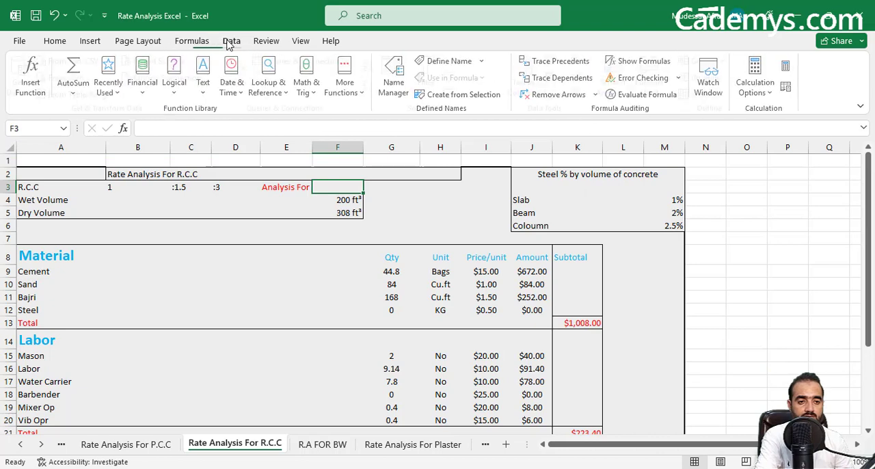
pyautogui.click(230, 43)
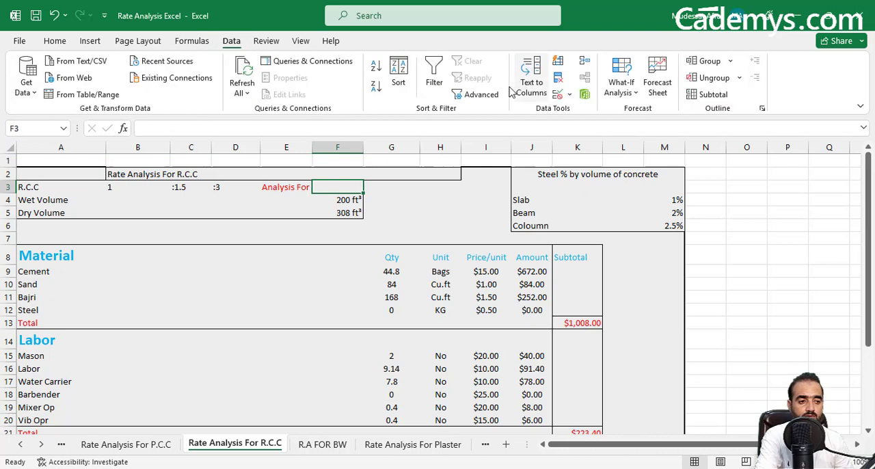
# Remove all data validation settings from the Analysis For cell F3.
pyautogui.click(572, 95)
pyautogui.click(593, 111)
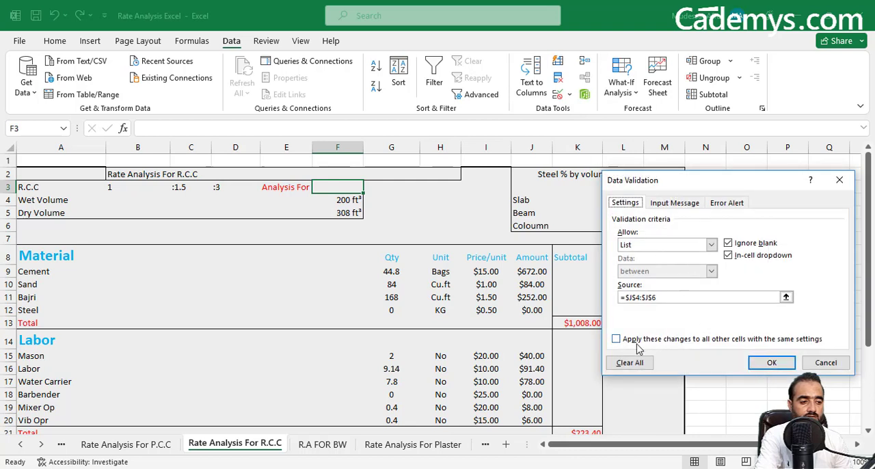
pyautogui.click(629, 362)
pyautogui.click(760, 362)
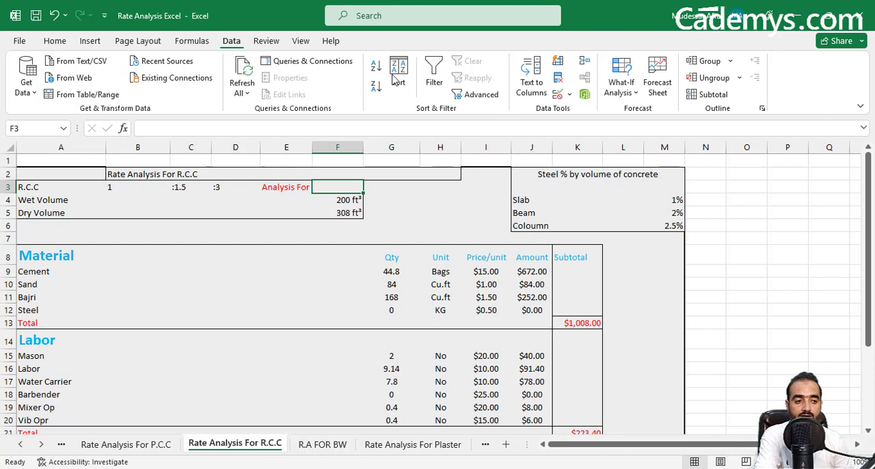
# Add List data validation to cell F3 with the member names in =$J$4:$J$6 as its source.
pyautogui.click(569, 97)
pyautogui.click(581, 111)
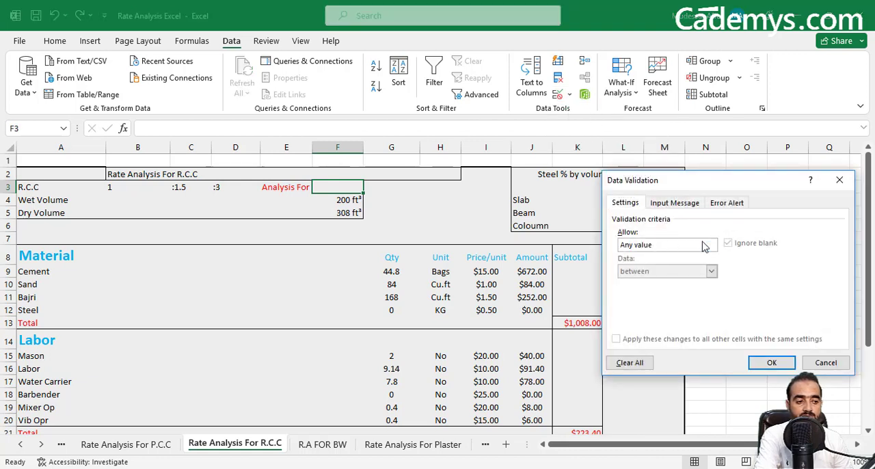
pyautogui.click(706, 245)
pyautogui.click(642, 281)
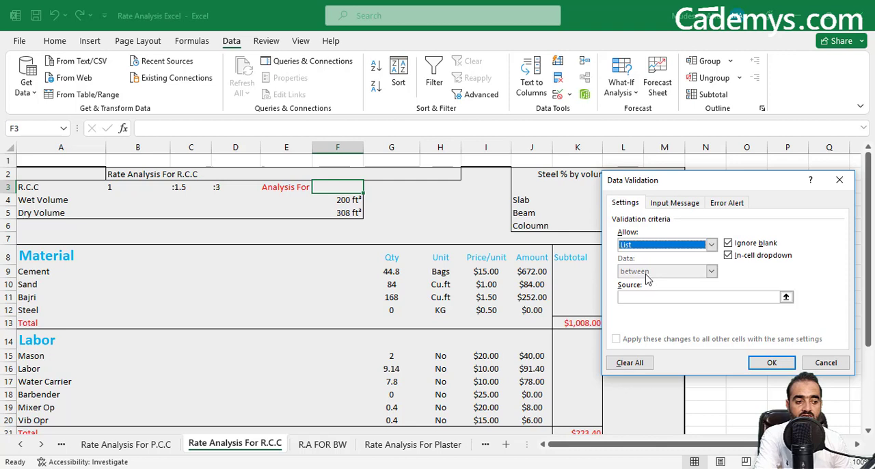
pyautogui.click(786, 296)
pyautogui.moveTo(537, 200); pyautogui.dragTo(546, 226)
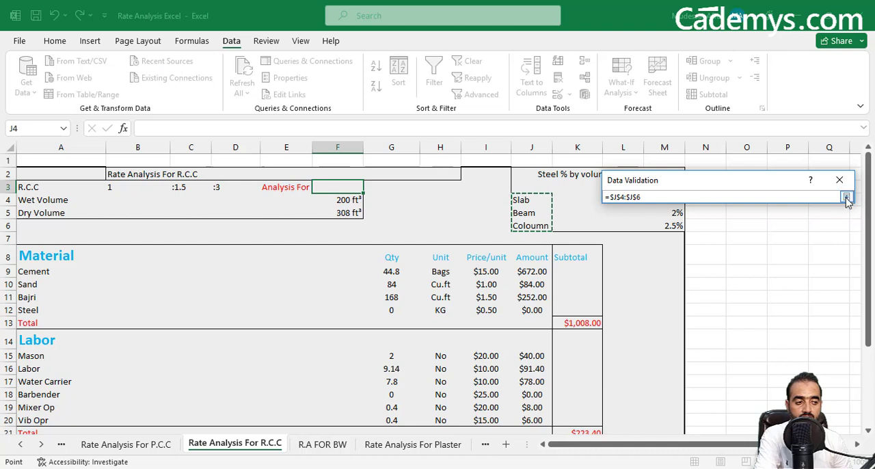
pyautogui.click(846, 196)
pyautogui.click(770, 362)
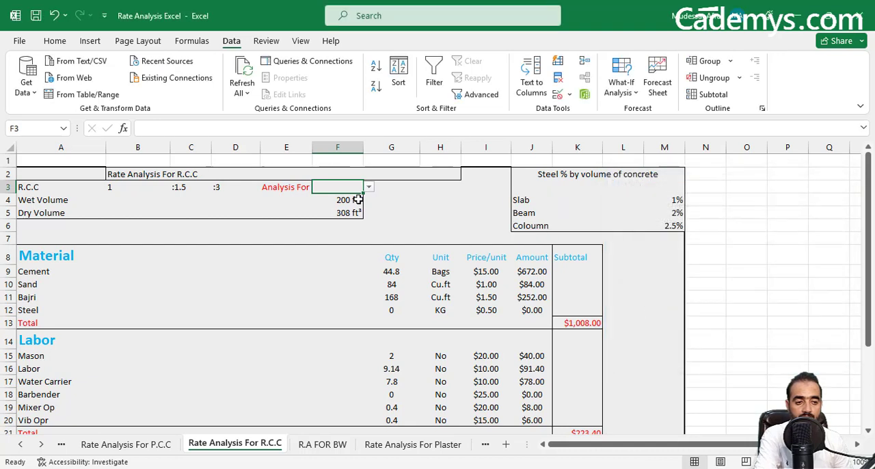
# Test the new dropdown list in F3 with Beam and Slab, and leave Analysis For set to Coloumn.
pyautogui.click(369, 187)
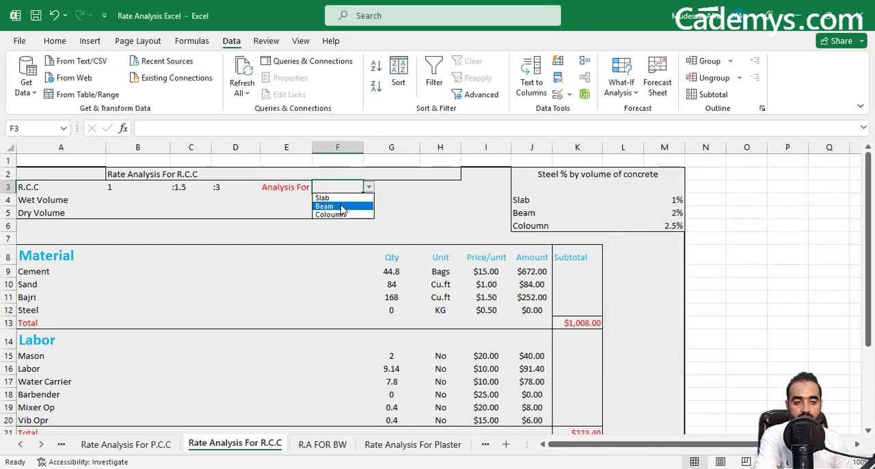
pyautogui.click(351, 203)
pyautogui.click(368, 187)
pyautogui.click(344, 194)
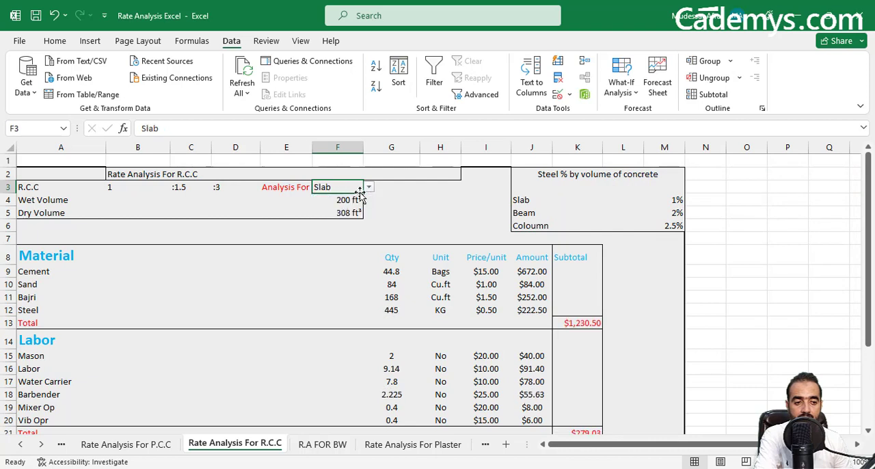
pyautogui.click(369, 189)
pyautogui.click(346, 213)
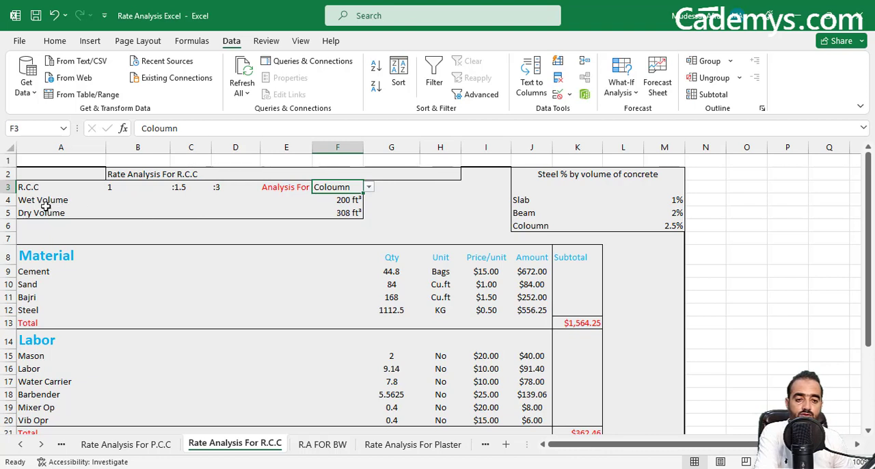
# Set the Wet Volume in cell F4 to 1 ft³.
pyautogui.click(346, 203)
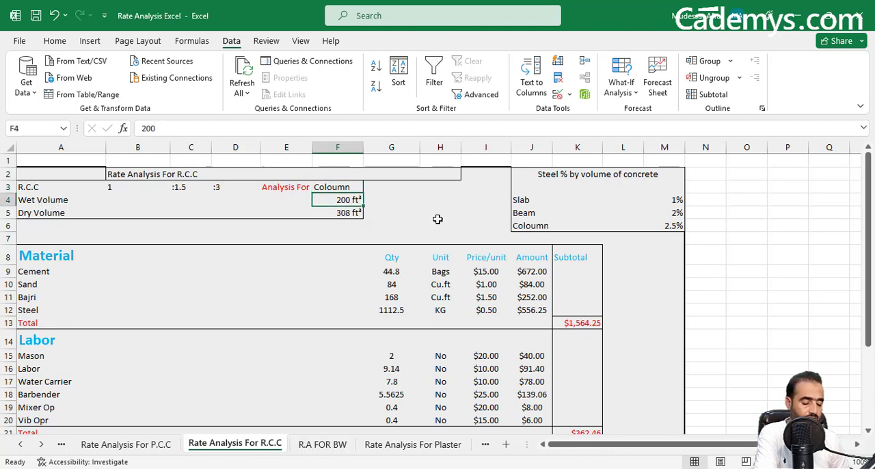
pyautogui.write('1')
pyautogui.press('Return')
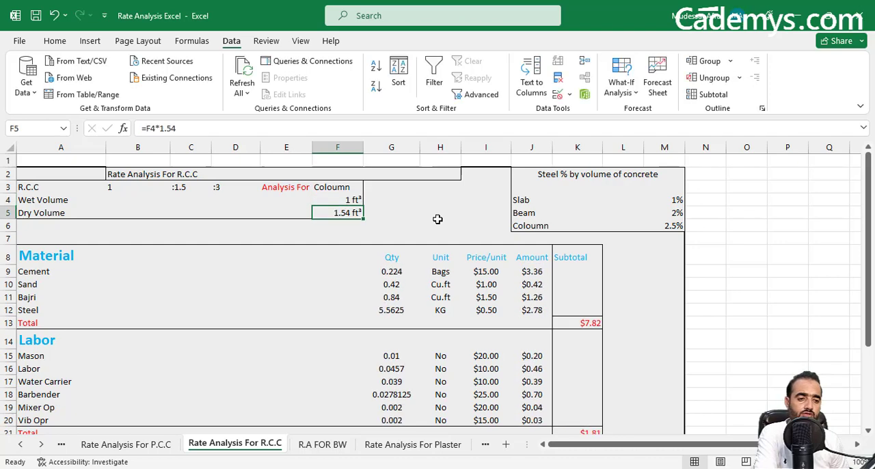
# Set the Wet Volume in cell F4 to 100 ft³.
pyautogui.click(353, 202)
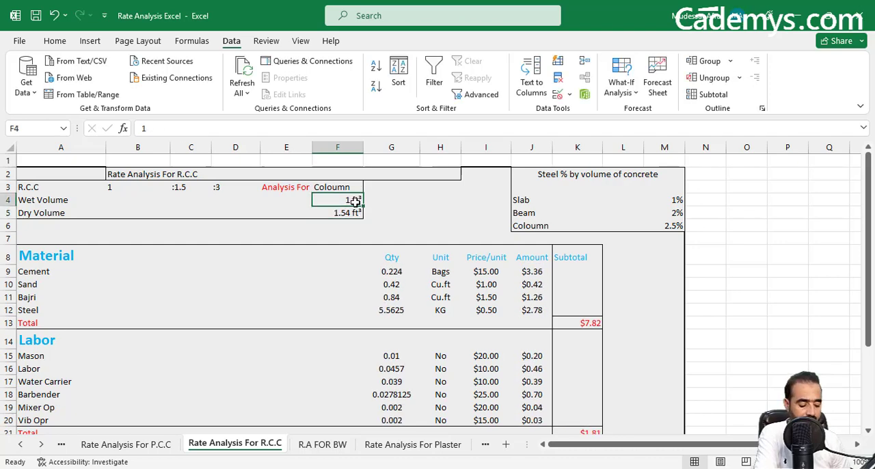
pyautogui.write('100')
pyautogui.press('Return')
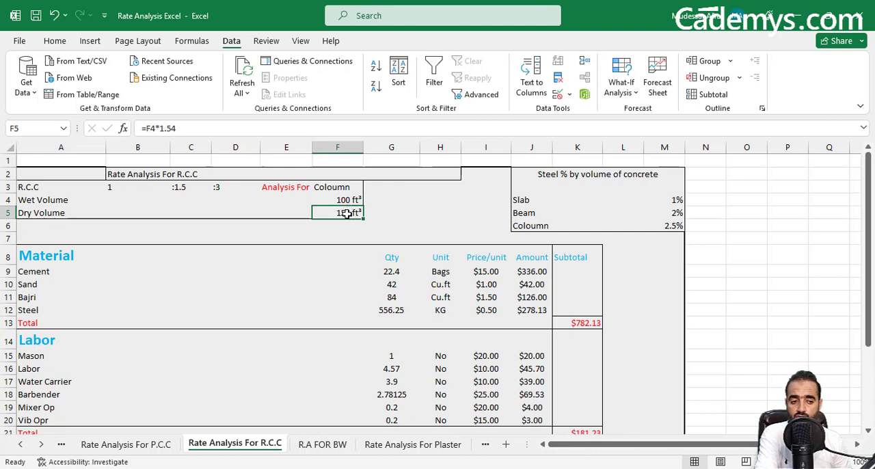
# Examine the Cement row's quantity formula in G9, its unit and price per unit, and the amount formula in J9.
pyautogui.click(38, 273)
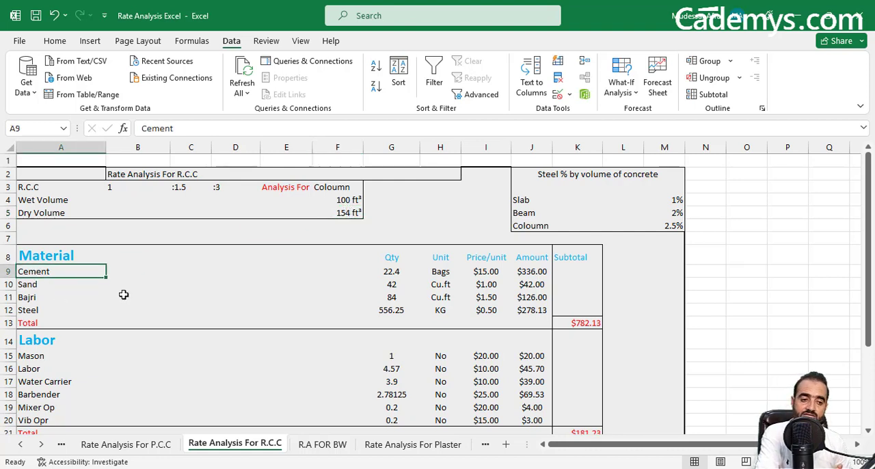
pyautogui.click(393, 270)
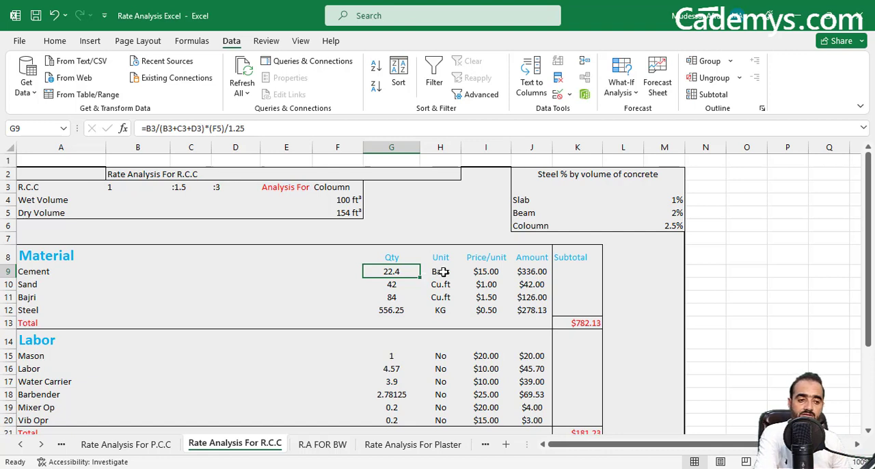
pyautogui.click(441, 272)
pyautogui.click(482, 272)
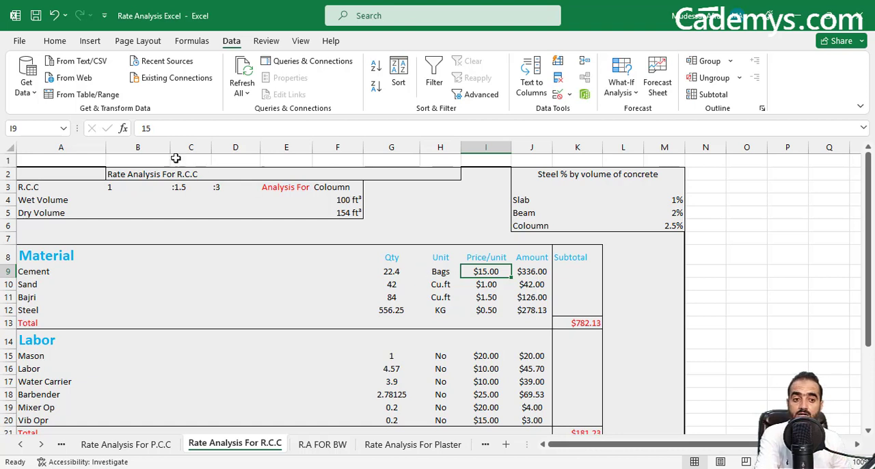
pyautogui.click(533, 273)
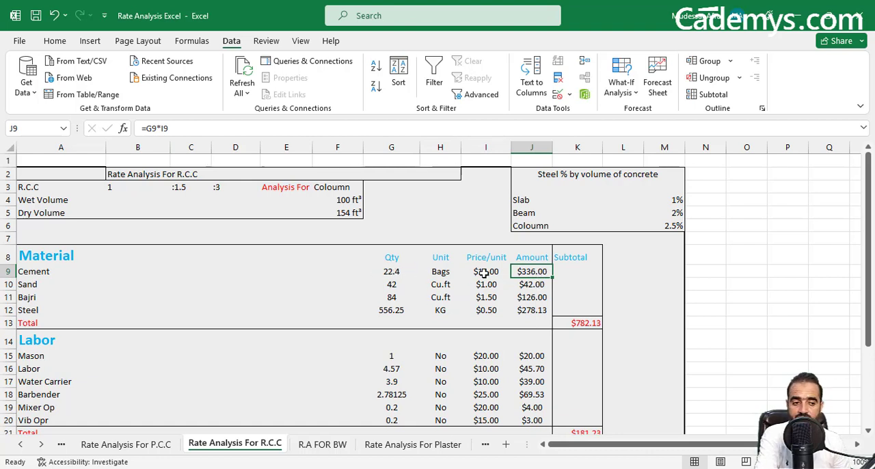
# Examine the Sand and Bajri quantity formulas in G10 and G11, plus Bajri's price and amount formula.
pyautogui.click(28, 284)
pyautogui.click(401, 286)
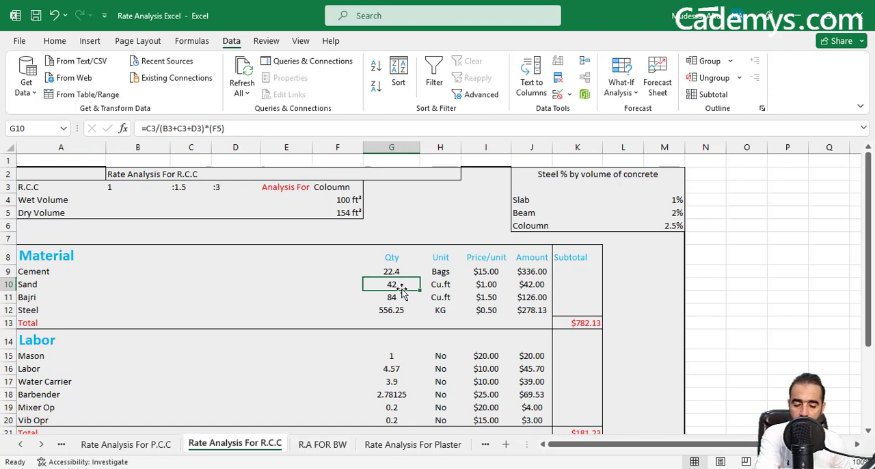
pyautogui.click(107, 298)
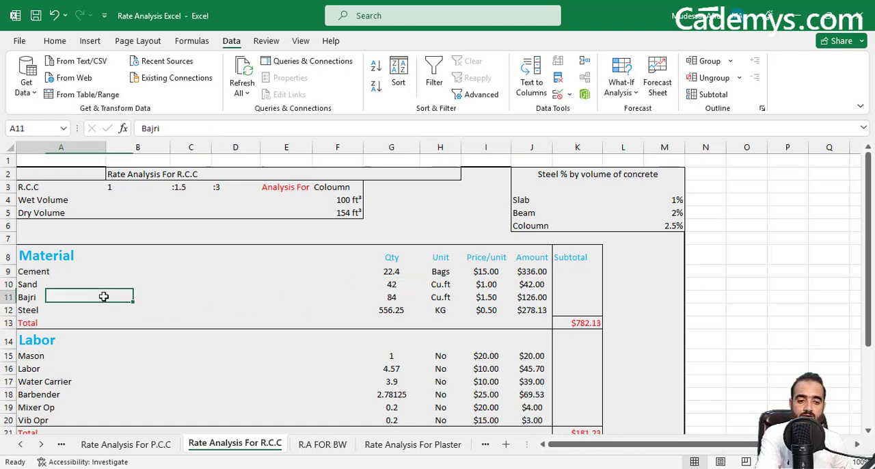
pyautogui.click(391, 299)
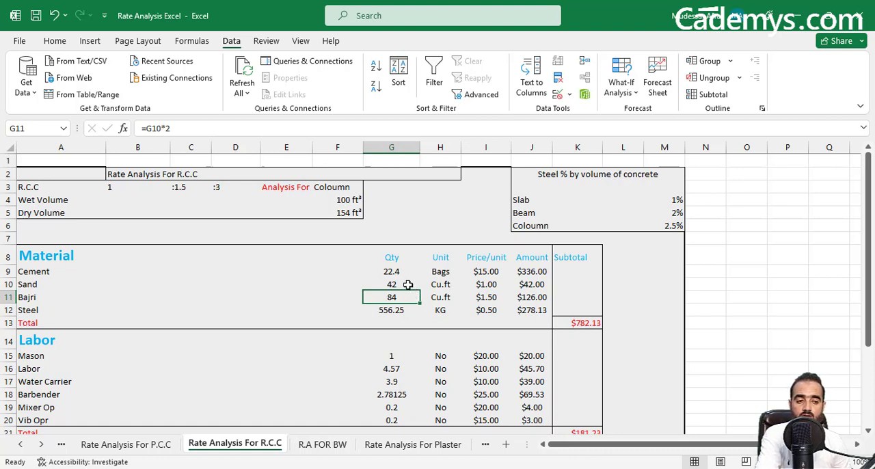
pyautogui.click(476, 297)
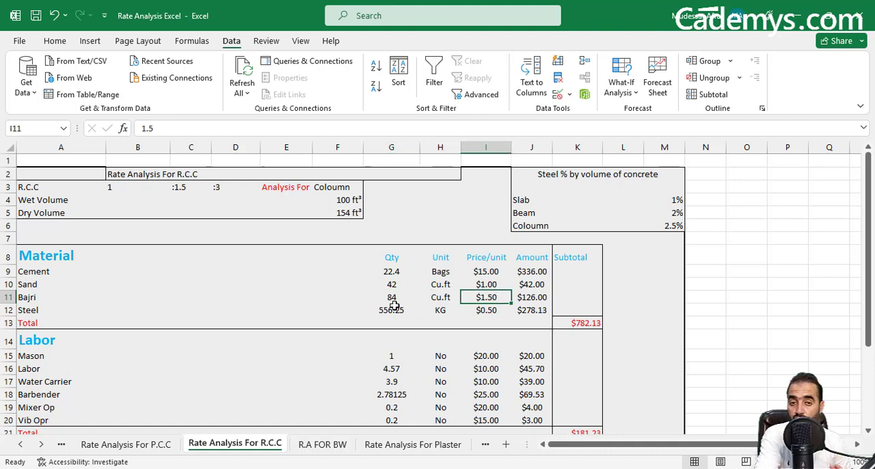
pyautogui.click(539, 298)
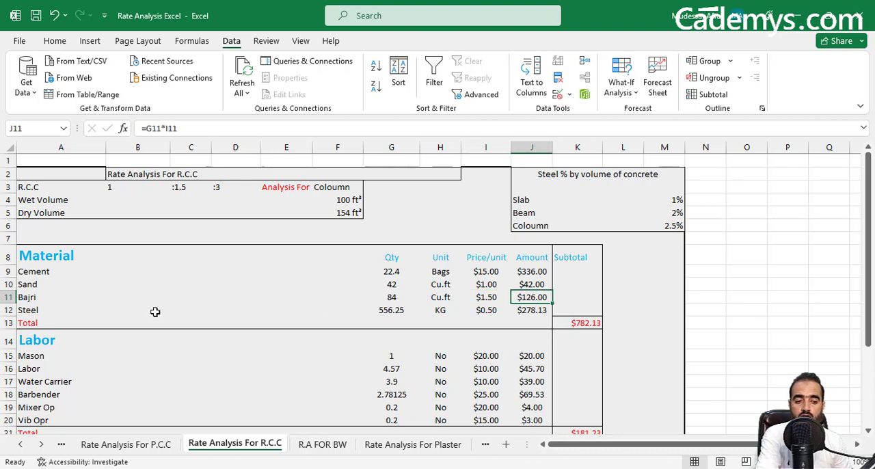
# Inspect the Steel quantity formula in G12 and recheck it with Analysis For in F3 set to Slab.
pyautogui.click(58, 308)
pyautogui.click(395, 306)
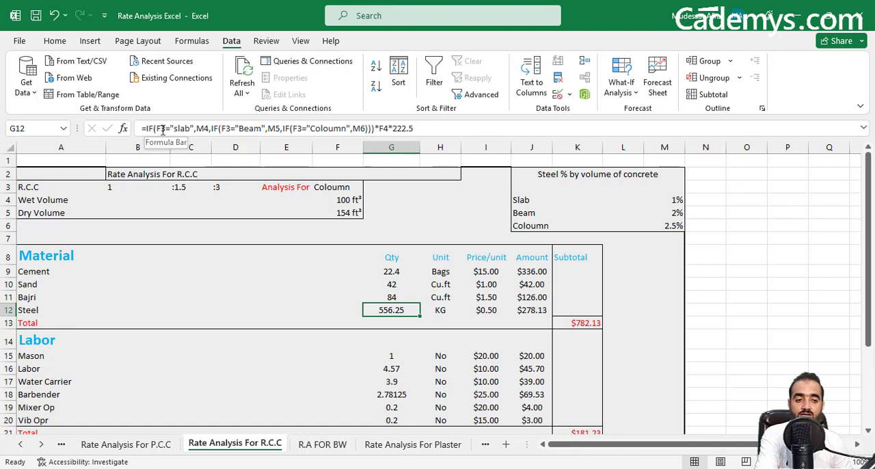
pyautogui.click(334, 187)
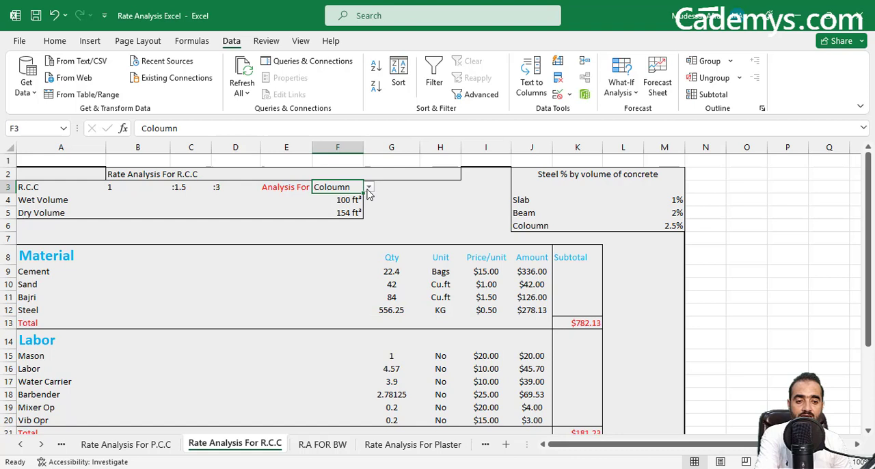
pyautogui.click(369, 188)
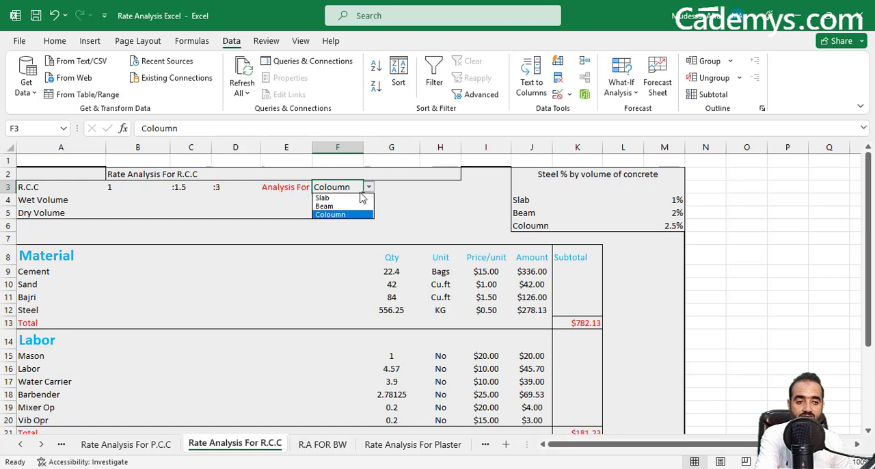
pyautogui.click(341, 196)
pyautogui.click(390, 309)
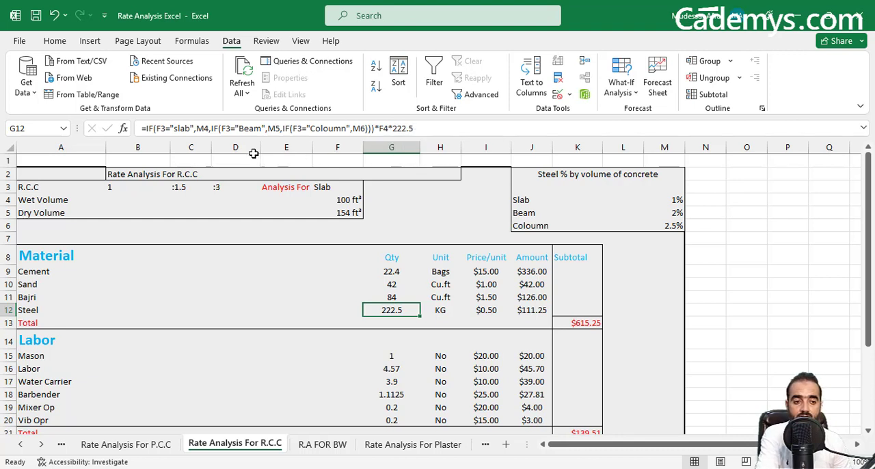
# Set Analysis For in F3 to Beam and compare the Steel quantity formula in G12 with the Beam percentage in M5.
pyautogui.click(332, 187)
pyautogui.click(369, 187)
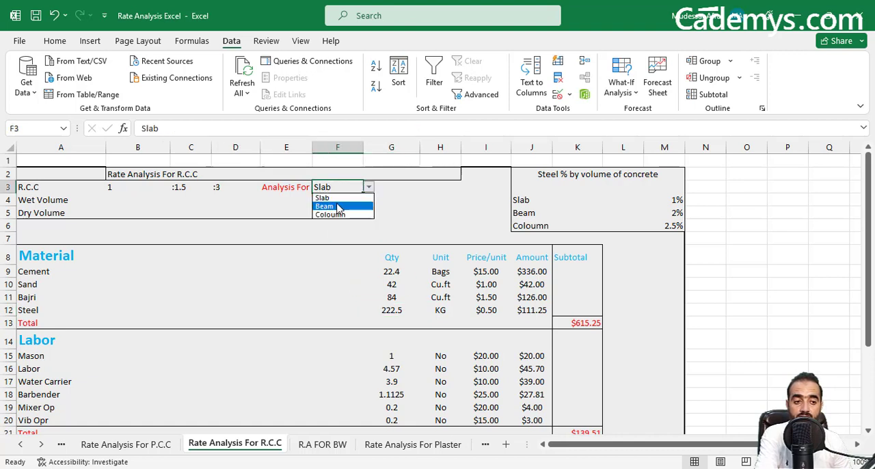
pyautogui.click(338, 206)
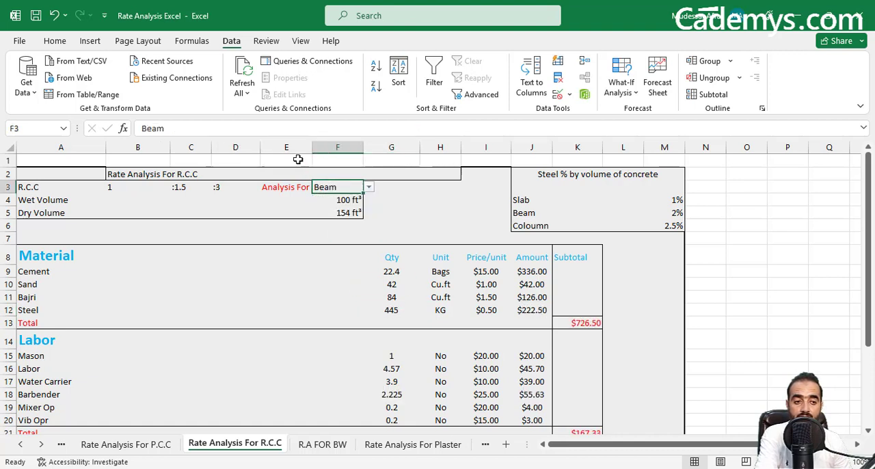
pyautogui.click(381, 310)
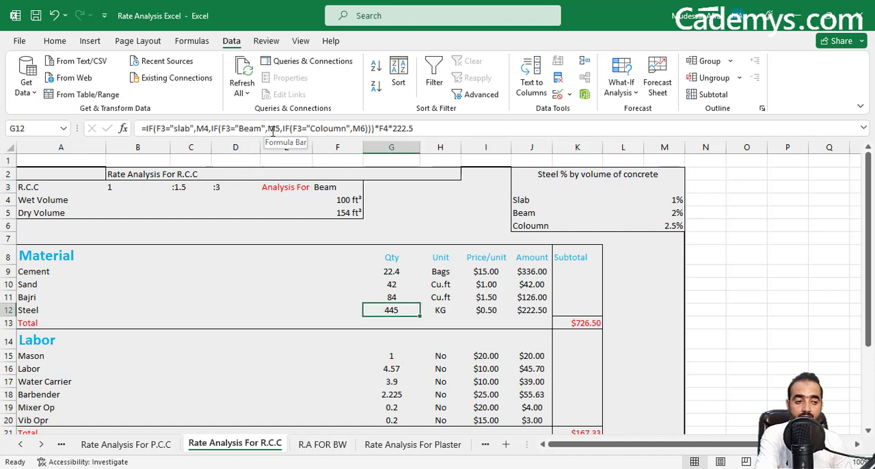
pyautogui.click(675, 212)
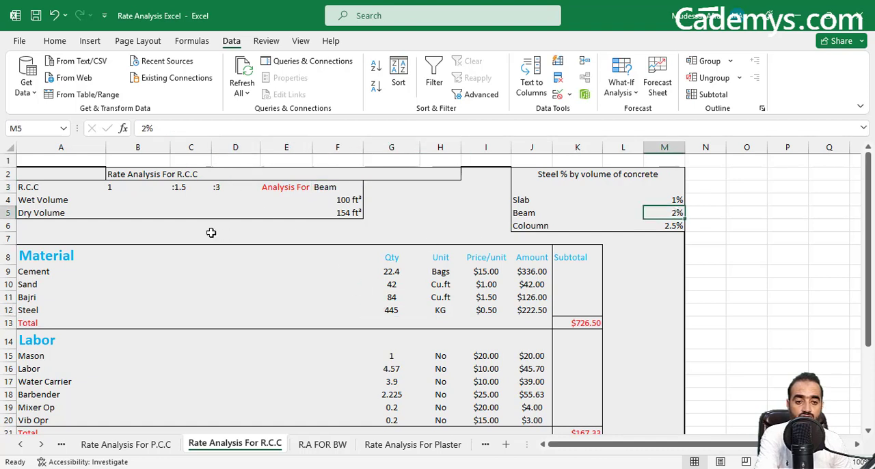
pyautogui.click(400, 310)
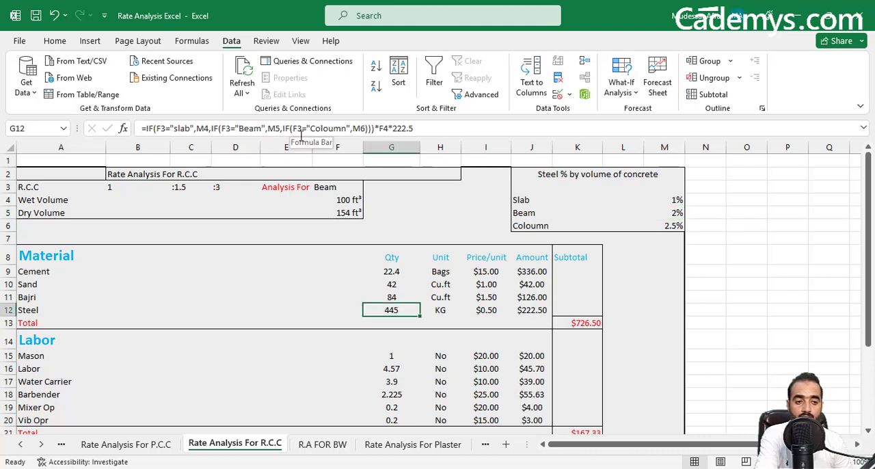
# Set Analysis For in F3 to Coloumn and review the nested IF formula for the Steel quantity in G12.
pyautogui.click(336, 187)
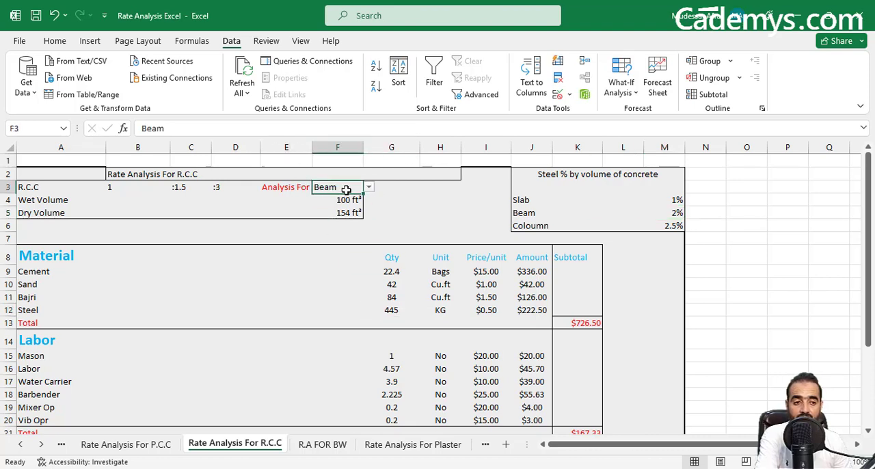
pyautogui.click(369, 187)
pyautogui.click(344, 216)
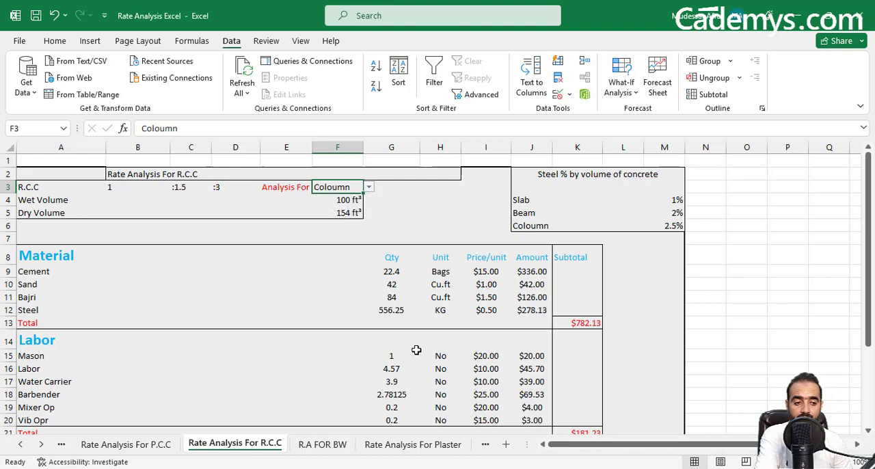
pyautogui.click(395, 313)
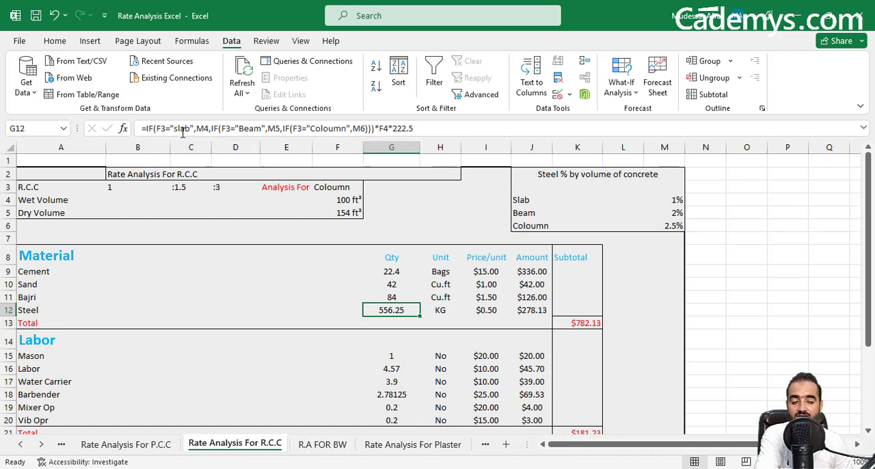
# Switch Analysis For in F3 back to Slab and go through the Steel quantity formula in G12 again.
pyautogui.click(352, 186)
pyautogui.click(368, 188)
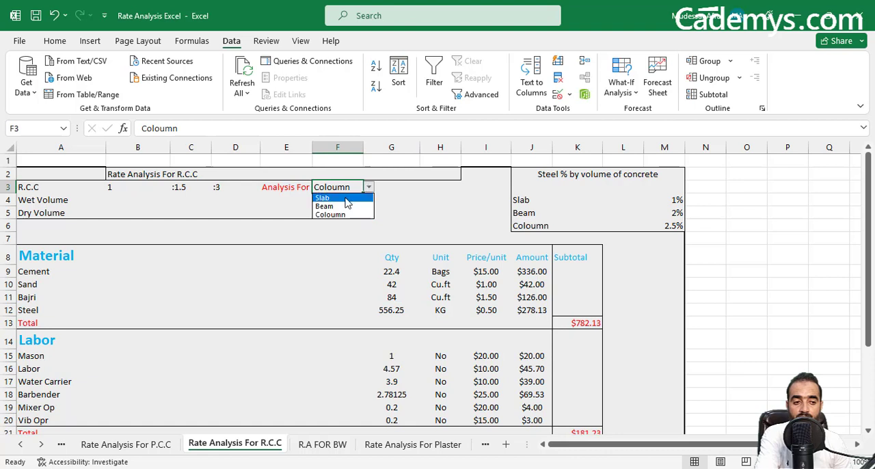
pyautogui.click(342, 196)
pyautogui.click(391, 310)
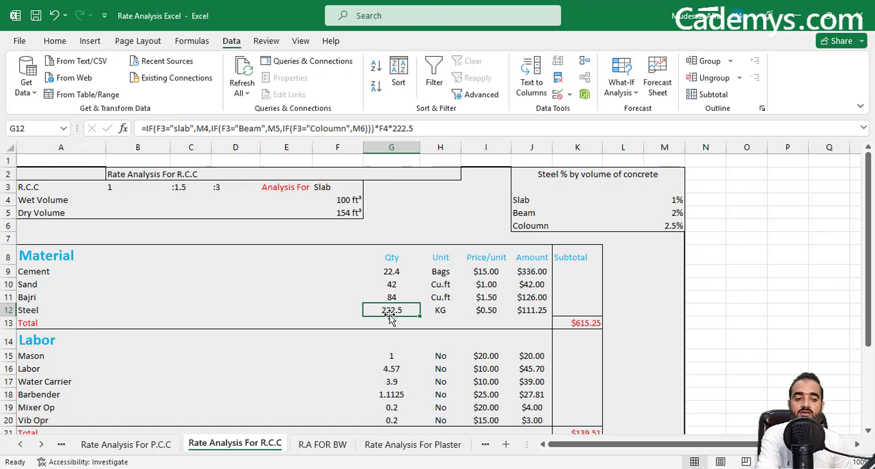
# Try Beam in the Analysis For cell F3, set it to Coloumn, and check the Steel quantity in G12.
pyautogui.click(351, 188)
pyautogui.click(369, 189)
pyautogui.click(335, 206)
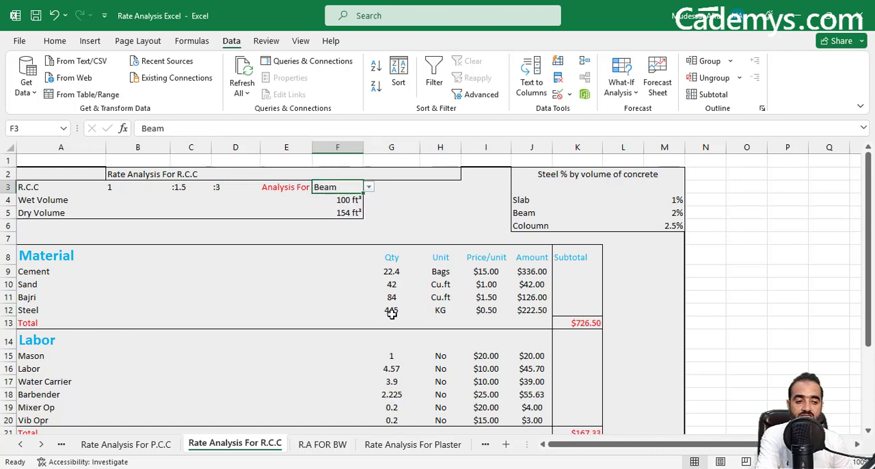
pyautogui.click(368, 186)
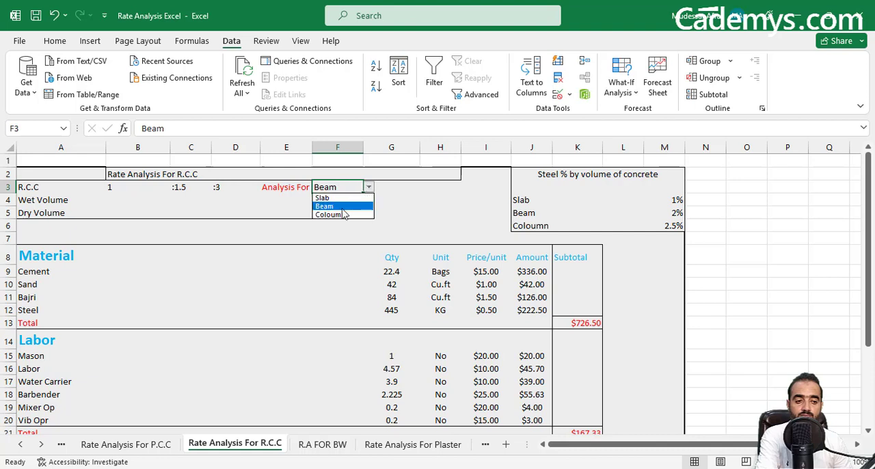
pyautogui.click(342, 216)
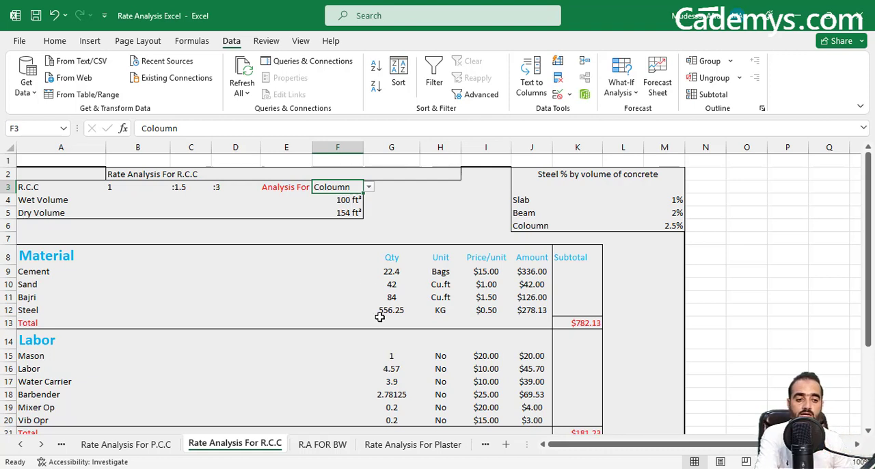
pyautogui.click(383, 311)
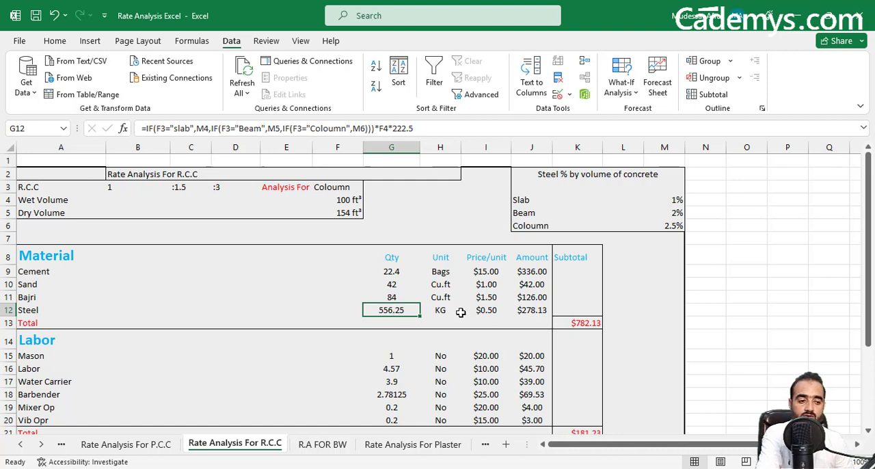
# Examine Steel's unit, price per unit and amount, and show the cells summed by the Material total formula in K13.
pyautogui.click(438, 309)
pyautogui.click(489, 312)
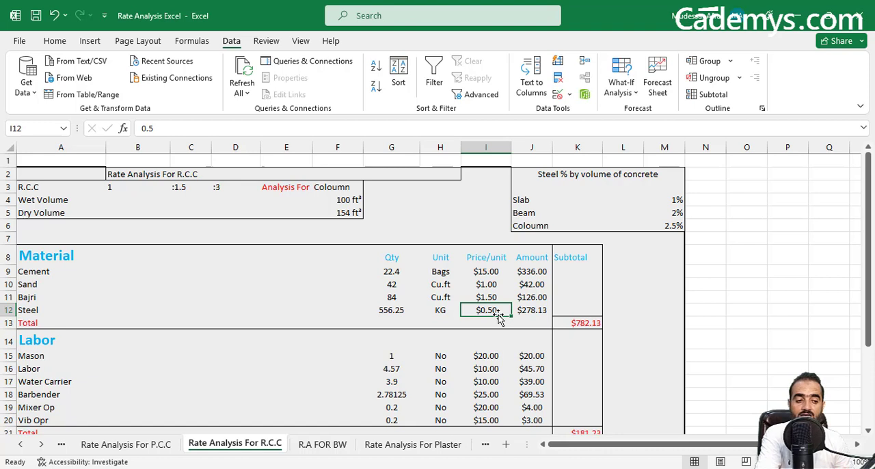
pyautogui.click(526, 311)
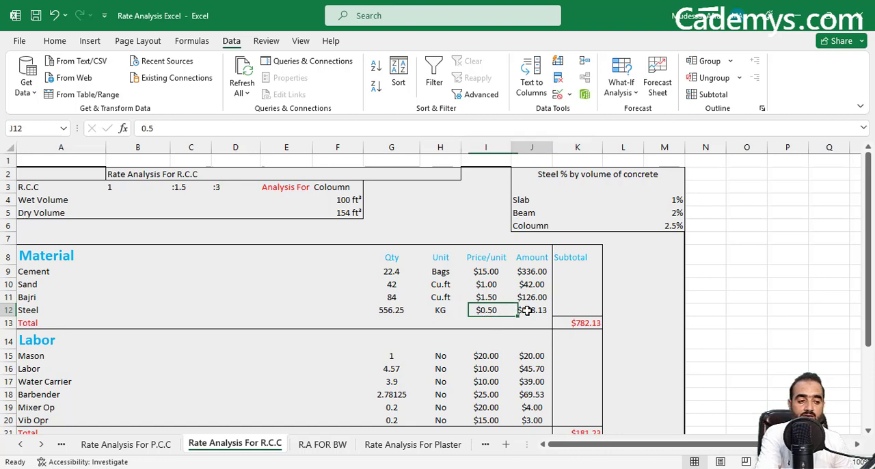
pyautogui.click(572, 322)
pyautogui.hotkey('alt', '=')
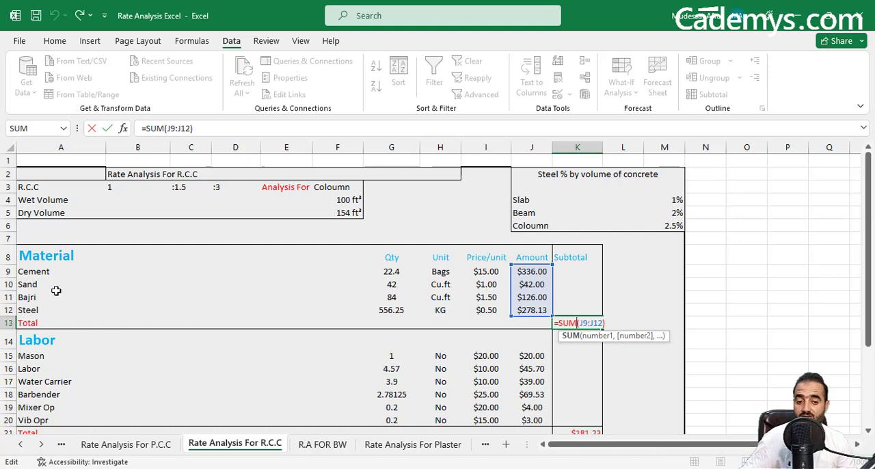
# Close the Material total formula and look over the Labor section, including the Mason, Water Carrier and Labor entries.
pyautogui.scroll(-1, 80, 317)
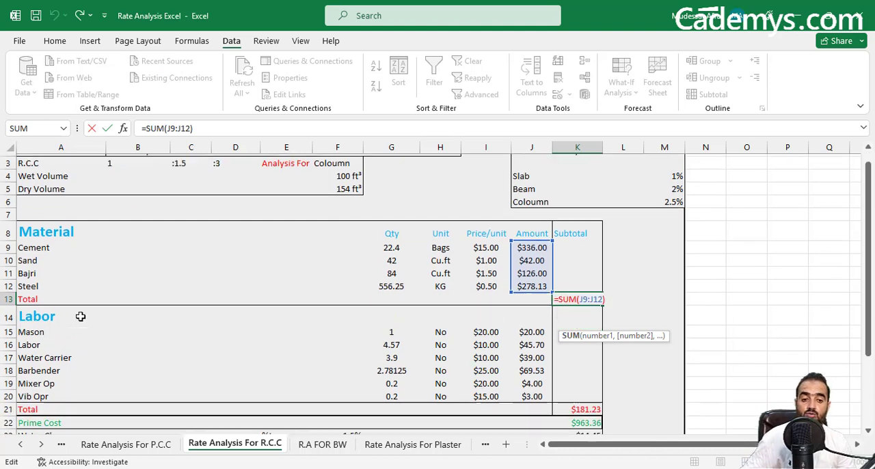
pyautogui.scroll(-5, 96, 314)
pyautogui.scroll(2, 25, 258)
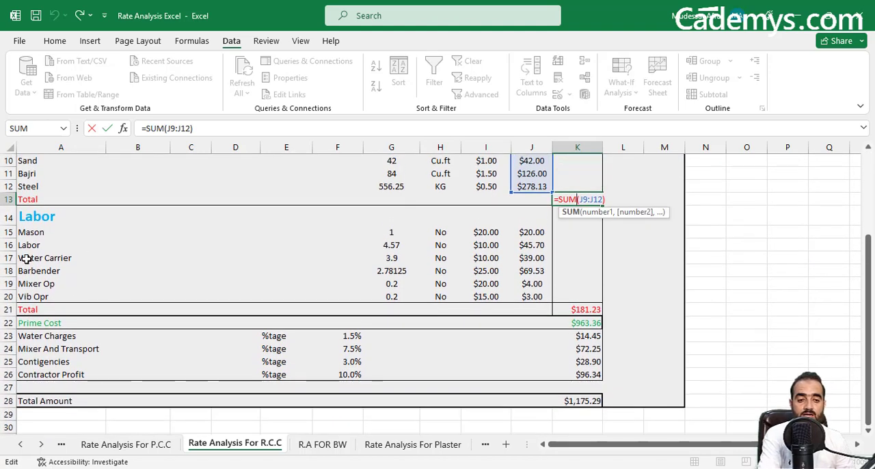
pyautogui.click(28, 231)
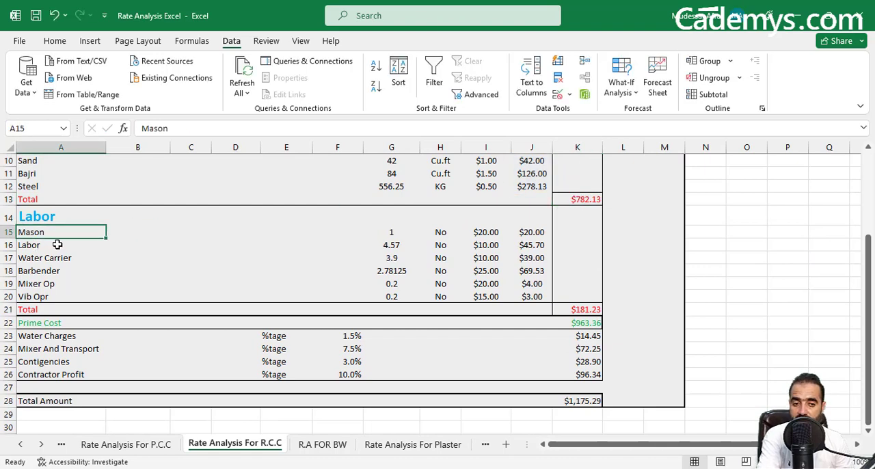
pyautogui.scroll(2, 68, 260)
pyautogui.scroll(-1, 125, 297)
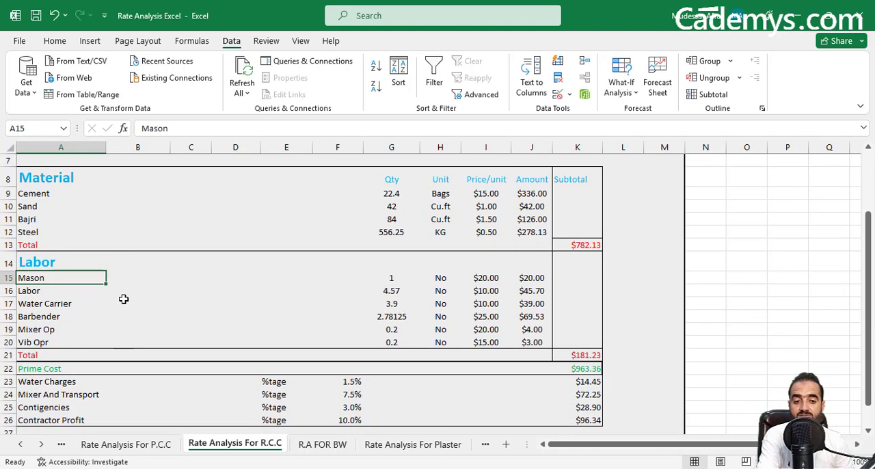
pyautogui.click(36, 302)
pyautogui.click(39, 292)
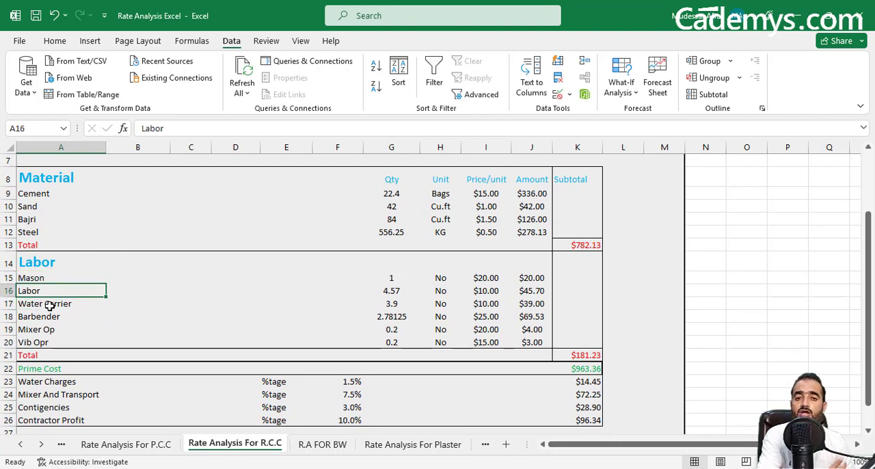
# Go through the remaining Labor entries Water Carrier, Barbender, Mixer Op and Vib Opr, and highlight the whole list A15:A20.
pyautogui.click(49, 304)
pyautogui.click(52, 318)
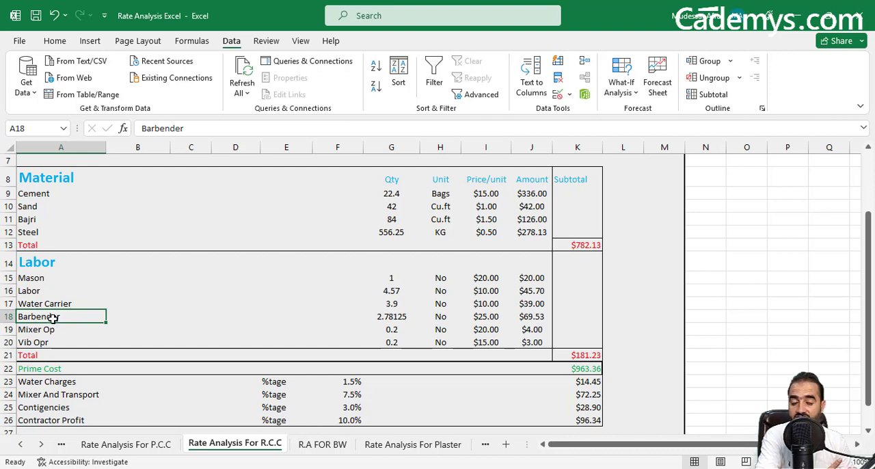
pyautogui.click(53, 329)
pyautogui.click(53, 344)
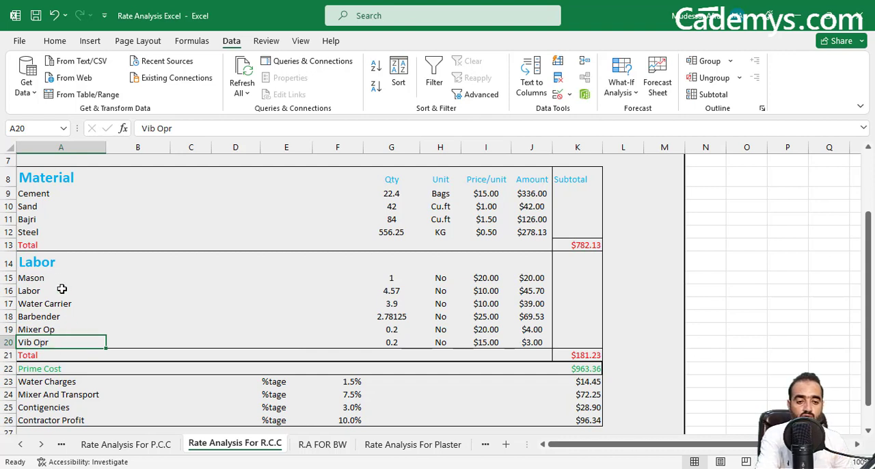
pyautogui.moveTo(61, 277); pyautogui.dragTo(54, 340)
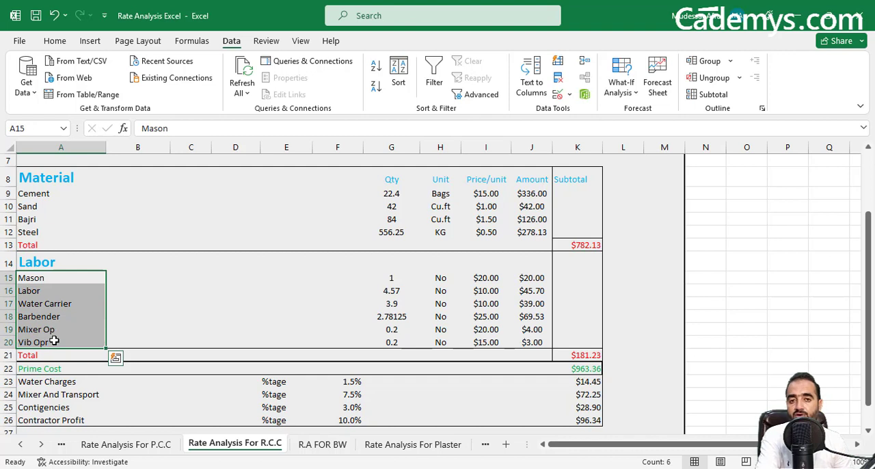
pyautogui.click(376, 281)
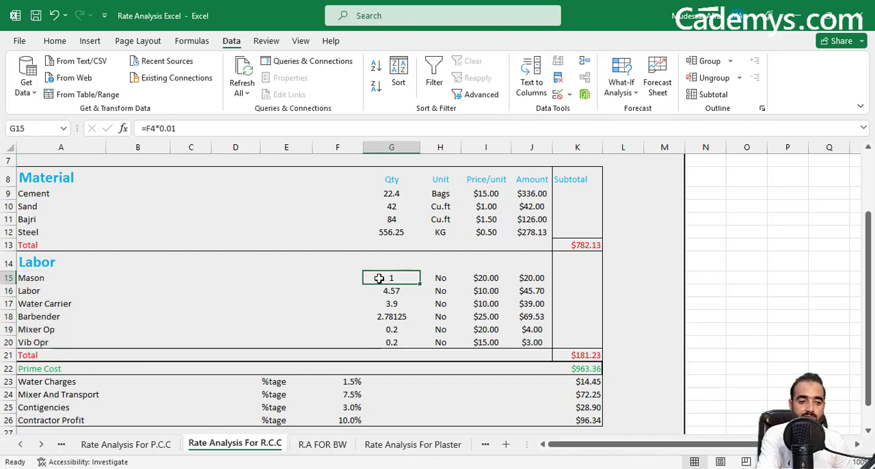
pyautogui.moveTo(24, 280); pyautogui.dragTo(24, 339)
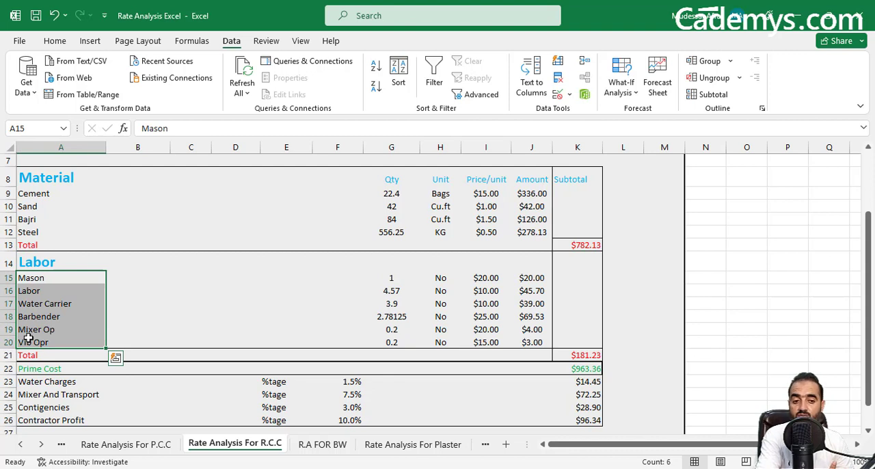
pyautogui.click(68, 281)
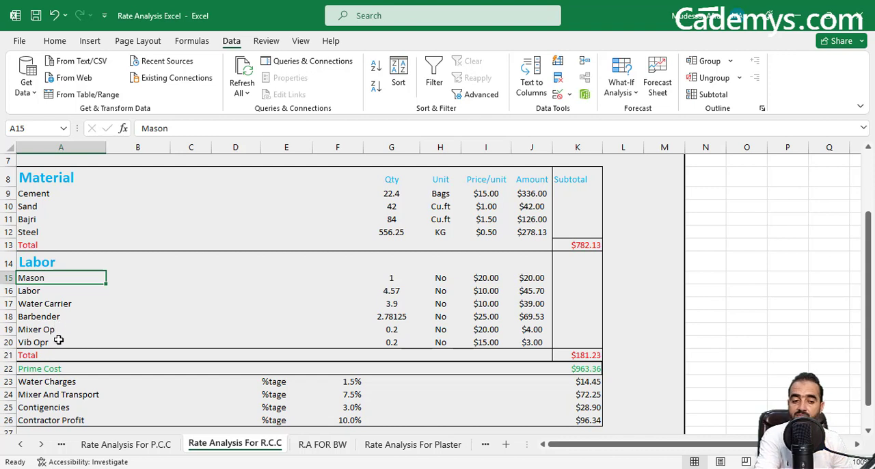
pyautogui.moveTo(62, 277); pyautogui.dragTo(60, 342)
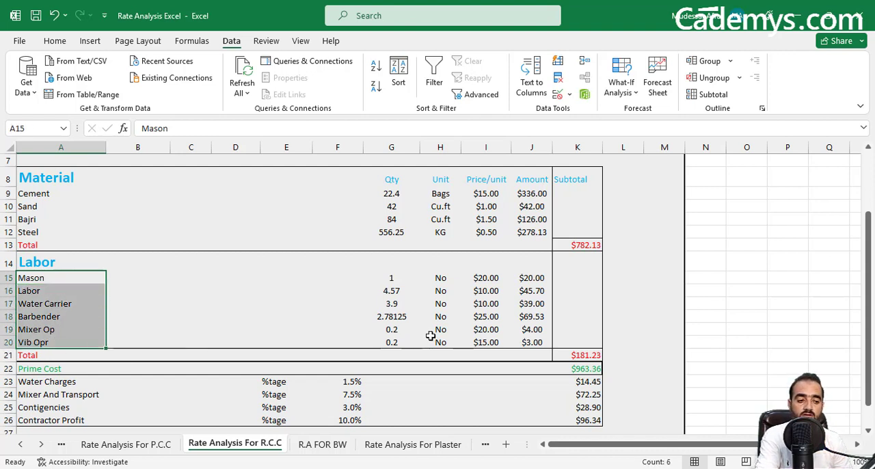
# Highlight the labor quantities in G15:G20 and inspect the Mason quantity formula in G15.
pyautogui.moveTo(393, 277); pyautogui.dragTo(392, 342)
pyautogui.scroll(2, 413, 338)
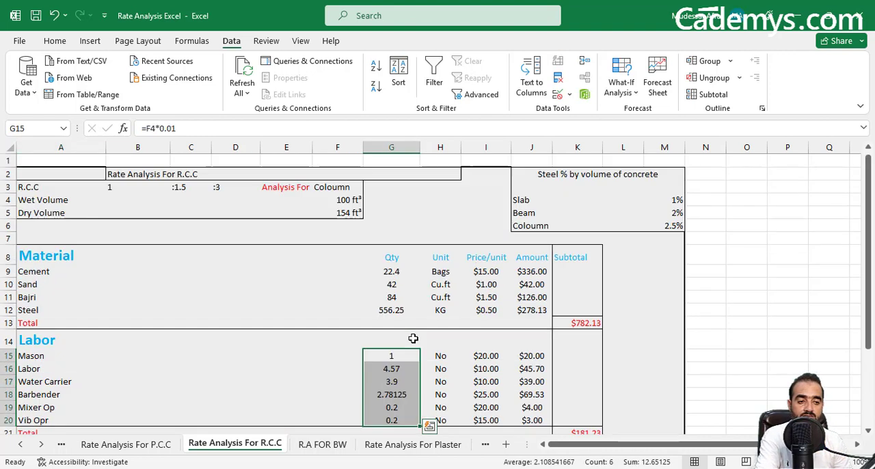
pyautogui.scroll(-2, 413, 338)
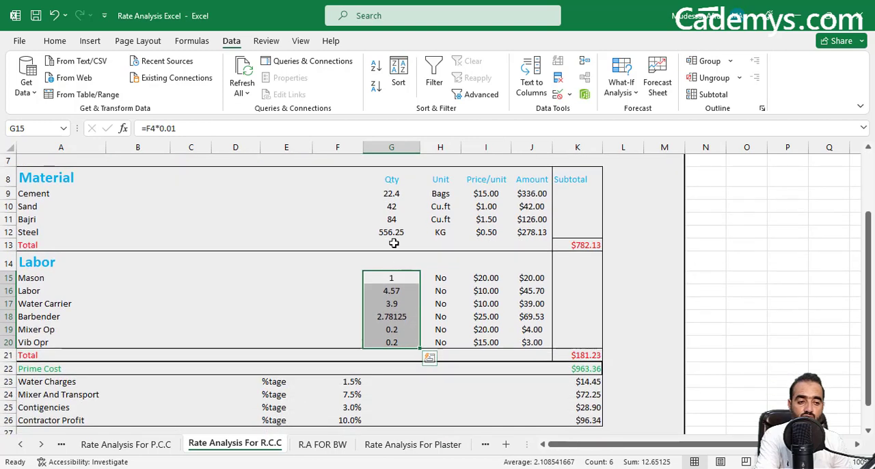
pyautogui.click(397, 278)
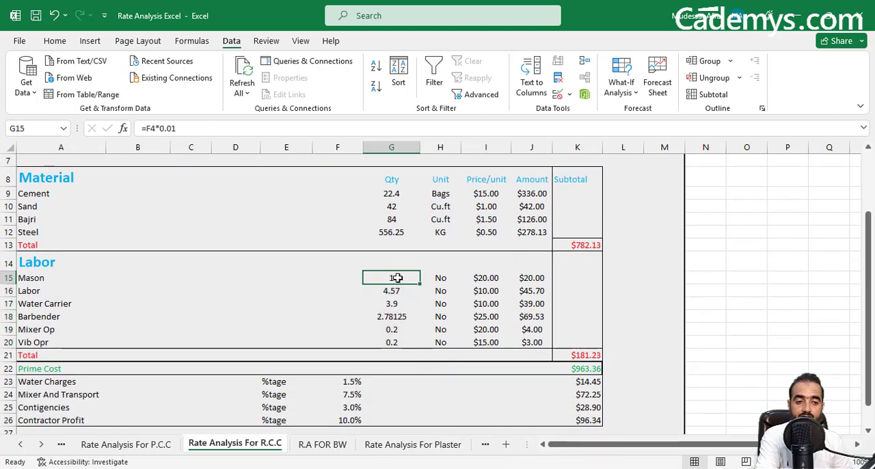
# Try a Wet Volume of 1 ft³ in F4 and return to the Labor section.
pyautogui.scroll(2, 403, 287)
pyautogui.click(348, 198)
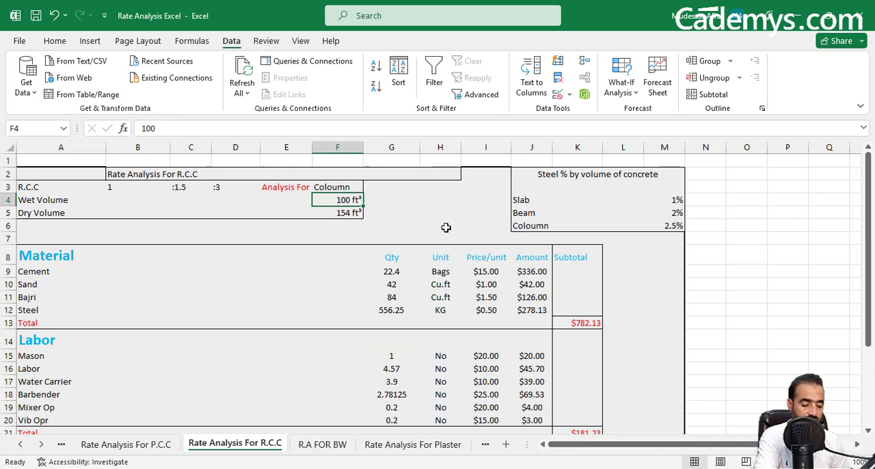
pyautogui.write('1')
pyautogui.press('Return')
pyautogui.scroll(-2, 405, 338)
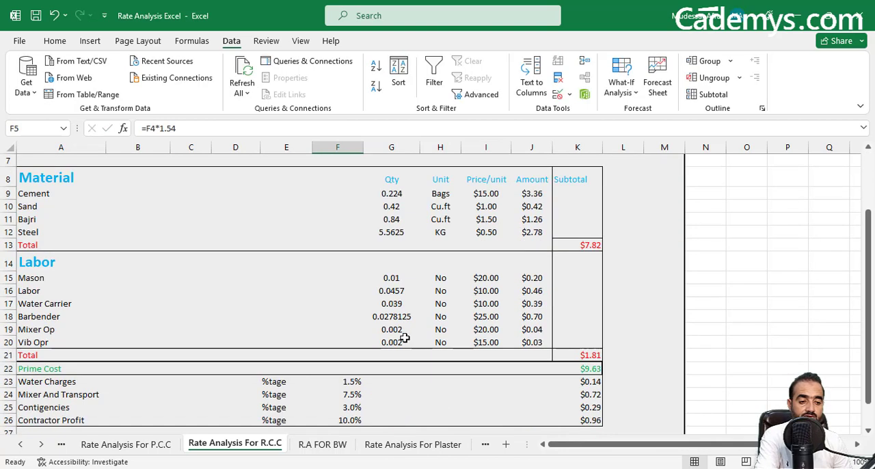
# Examine Mason's quantity, price per unit and amount, and the quantity formulas of Labor, Water Carrier and Barbender in G16:G18.
pyautogui.click(387, 279)
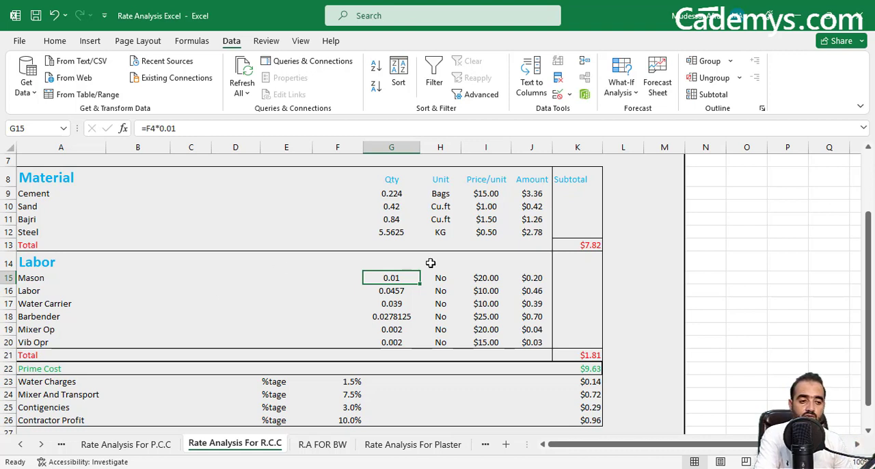
pyautogui.click(484, 277)
pyautogui.click(534, 278)
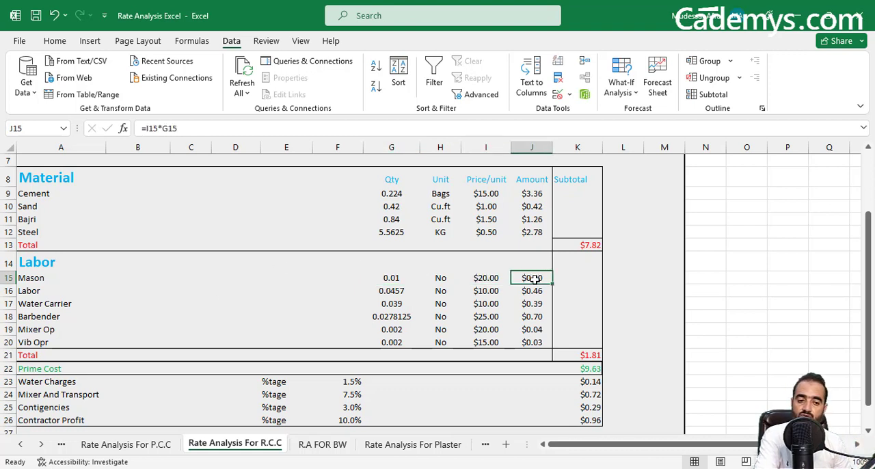
pyautogui.click(375, 294)
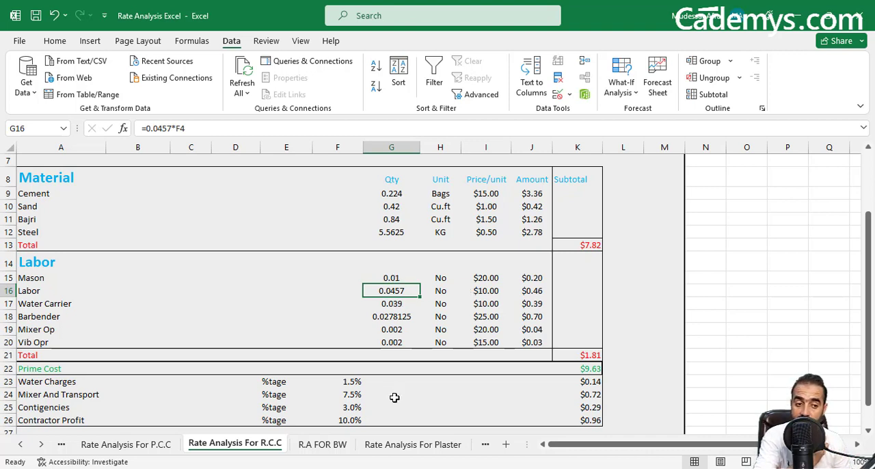
pyautogui.click(392, 302)
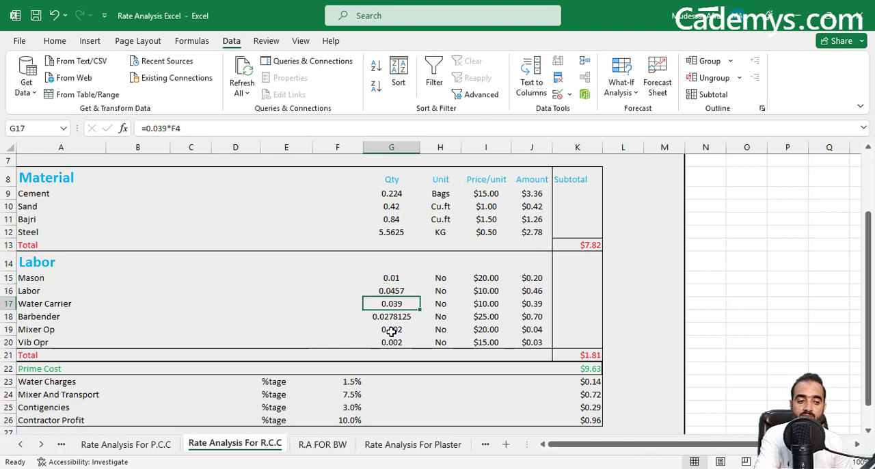
pyautogui.click(391, 318)
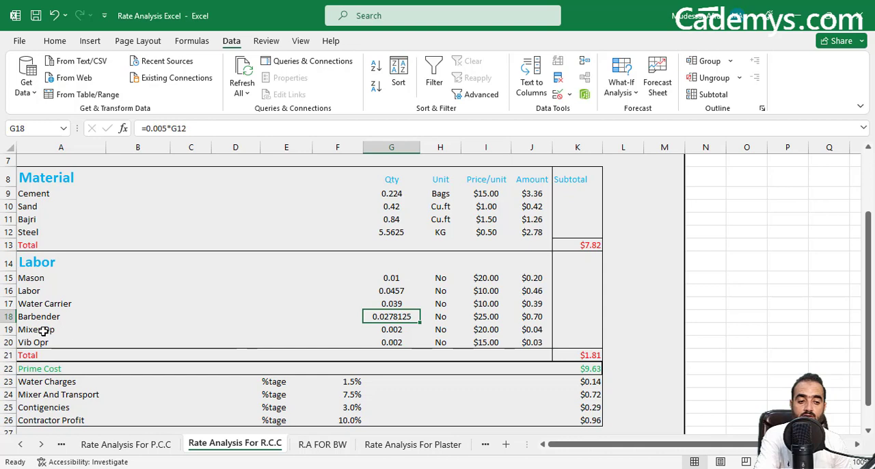
# Set the Wet Volume in F4 back to 100 ft³.
pyautogui.scroll(2, 485, 303)
pyautogui.click(347, 199)
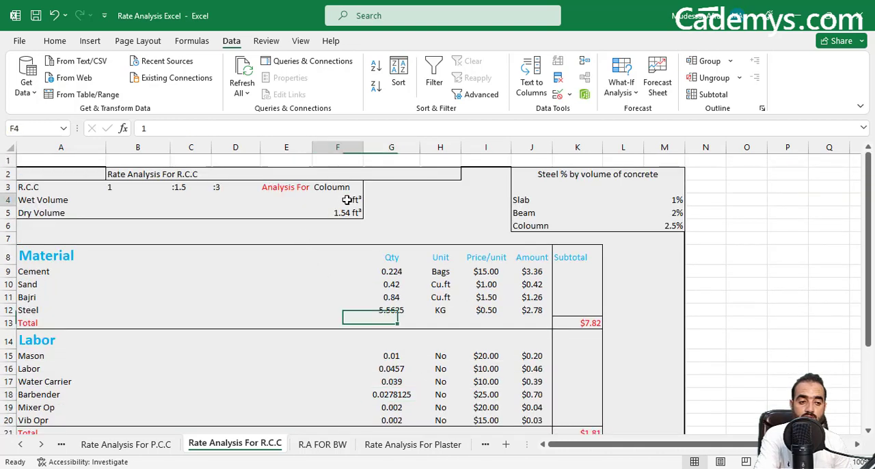
pyautogui.write('100')
pyautogui.press('Return')
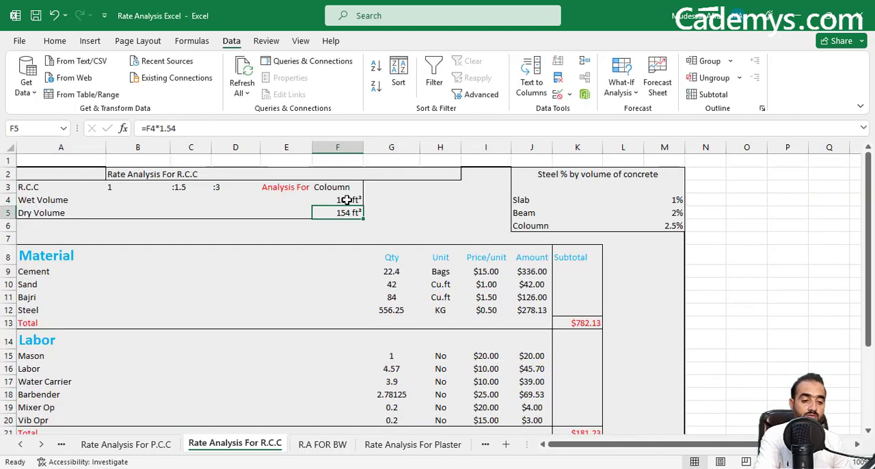
# Show how the Barbender quantity formula in G18 refers to the Steel quantity in G12, and compare the two cells.
pyautogui.scroll(-2, 430, 327)
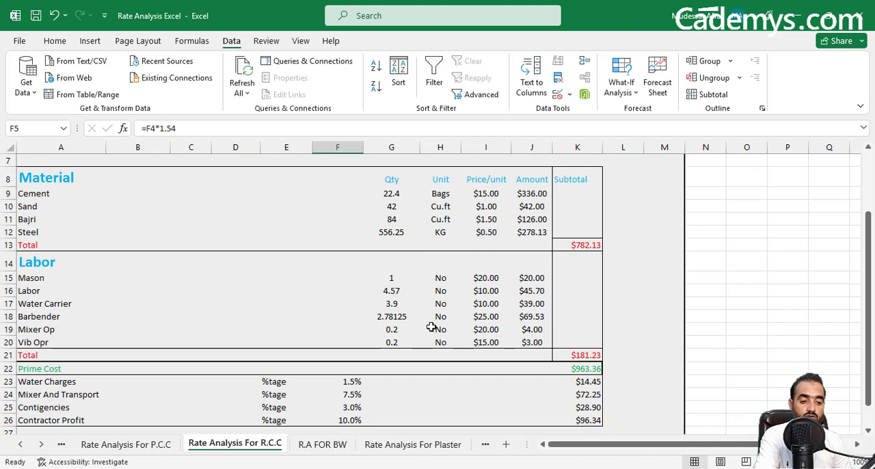
pyautogui.click(41, 316)
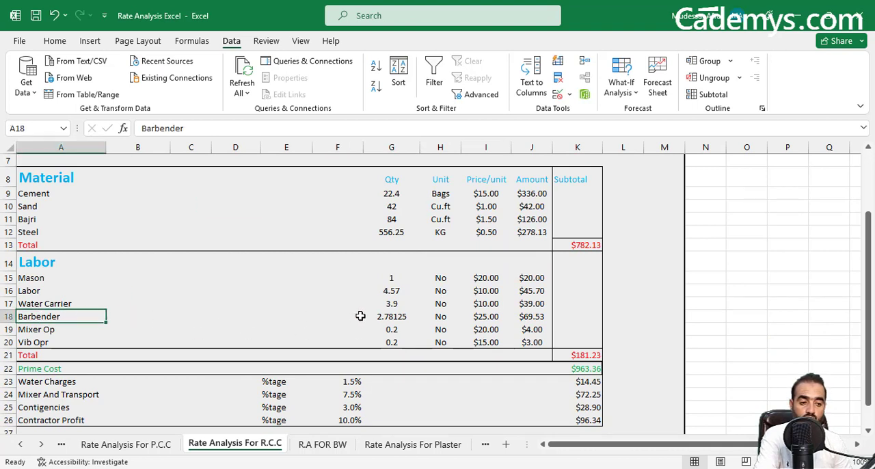
pyautogui.click(383, 318)
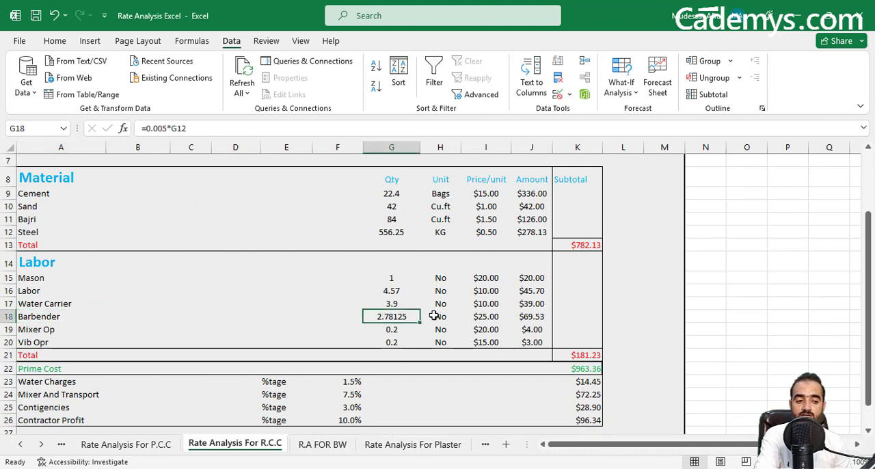
pyautogui.doubleClick(393, 315)
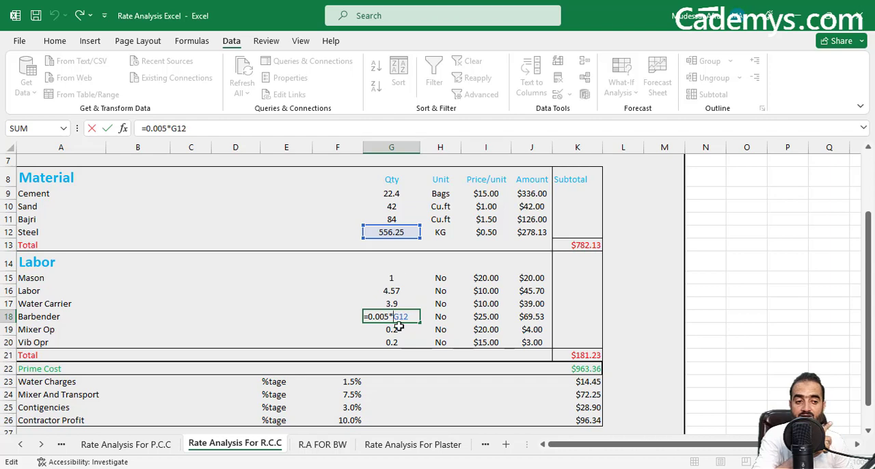
pyautogui.scroll(2, 397, 253)
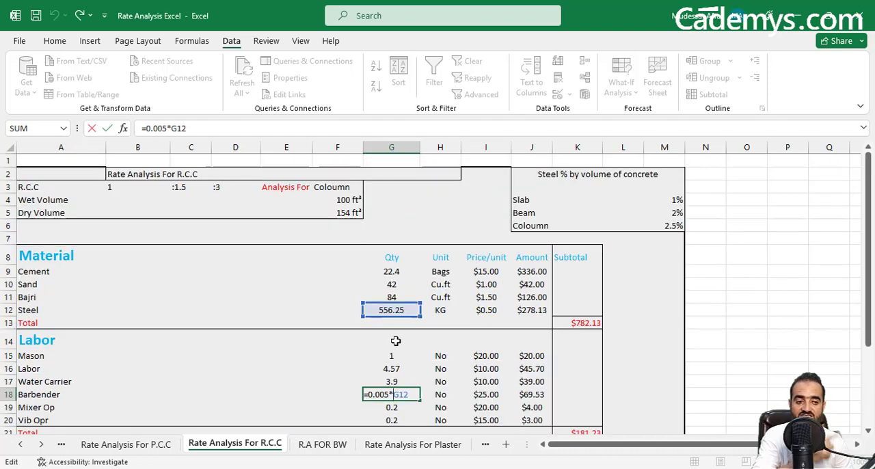
pyautogui.scroll(-2, 395, 341)
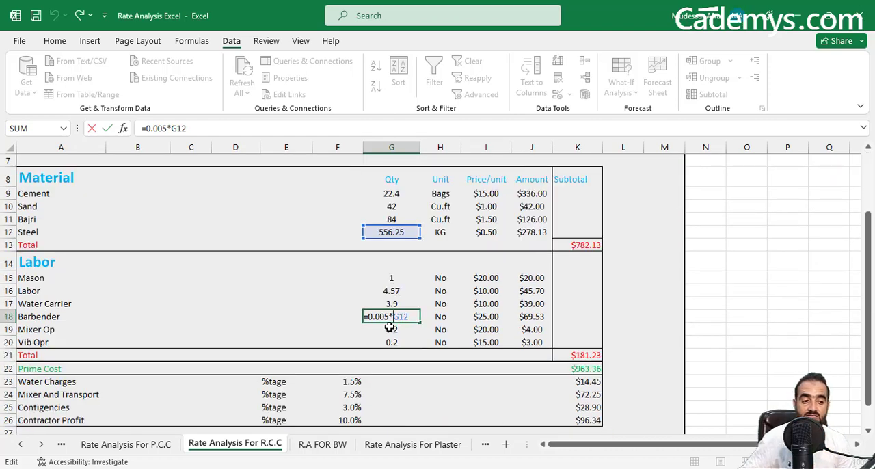
pyautogui.hotkey('ctrl', 'Return')
pyautogui.click(393, 234)
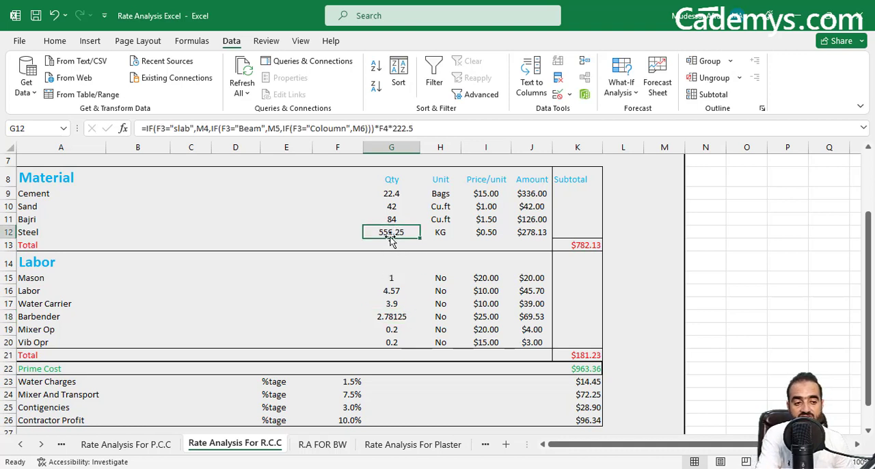
pyautogui.click(396, 319)
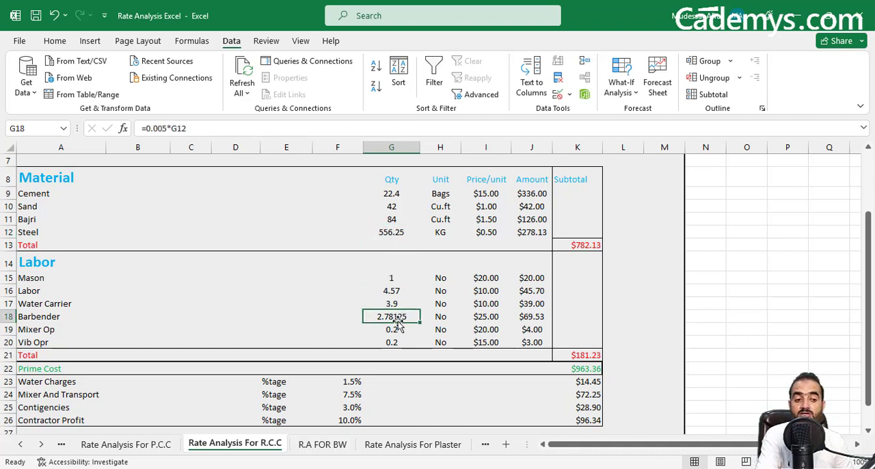
# Try Steel quantities of 100 and 200 KG in G12, and undo both changes to restore the formula.
pyautogui.click(389, 235)
pyautogui.write('100')
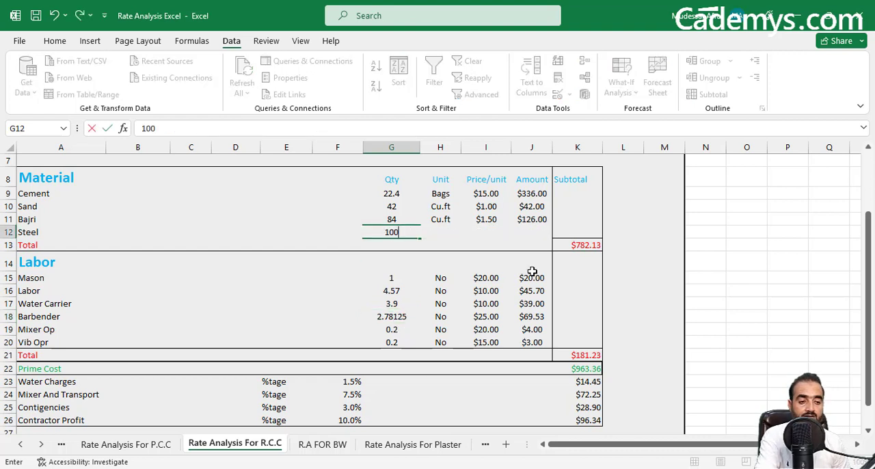
pyautogui.press('Return')
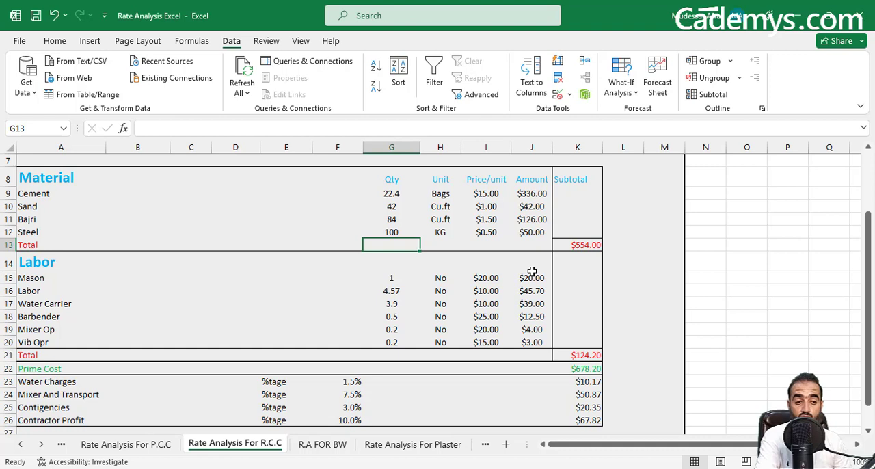
pyautogui.click(397, 232)
pyautogui.write('20')
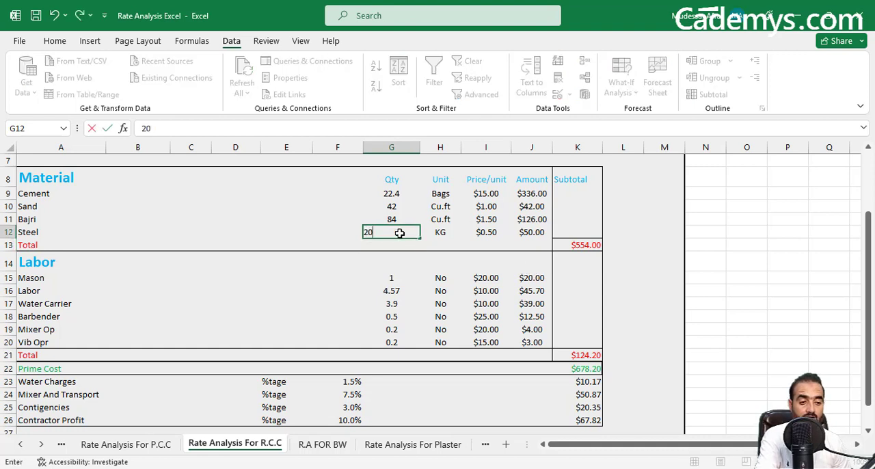
pyautogui.write('0')
pyautogui.press('Return')
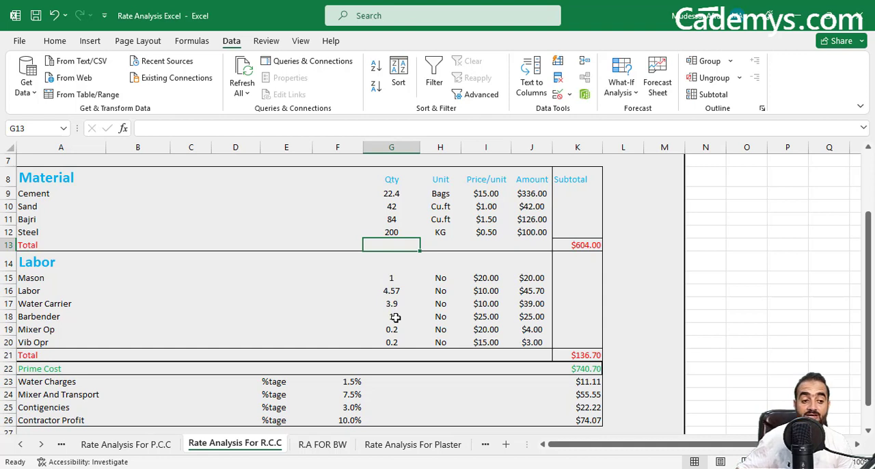
pyautogui.hotkey('ctrl', 'z')
pyautogui.hotkey('ctrl', 'z')
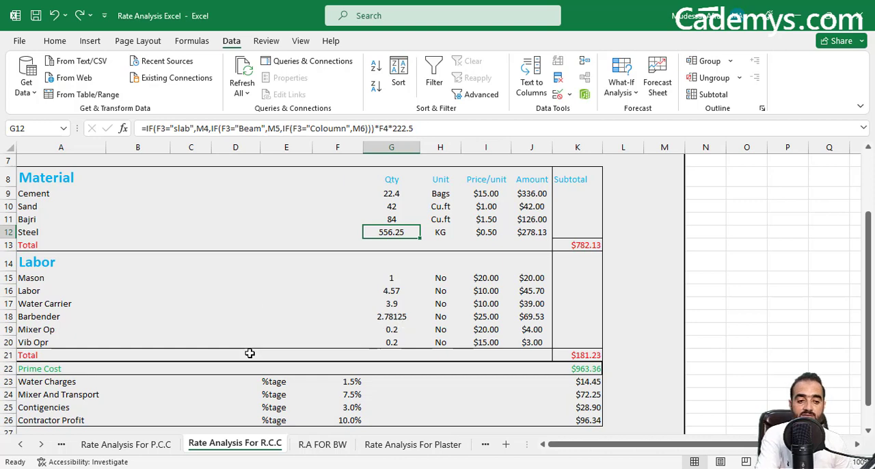
# Look at the Mixer Op entry and highlight the labor prices per unit in I15:I20.
pyautogui.click(35, 329)
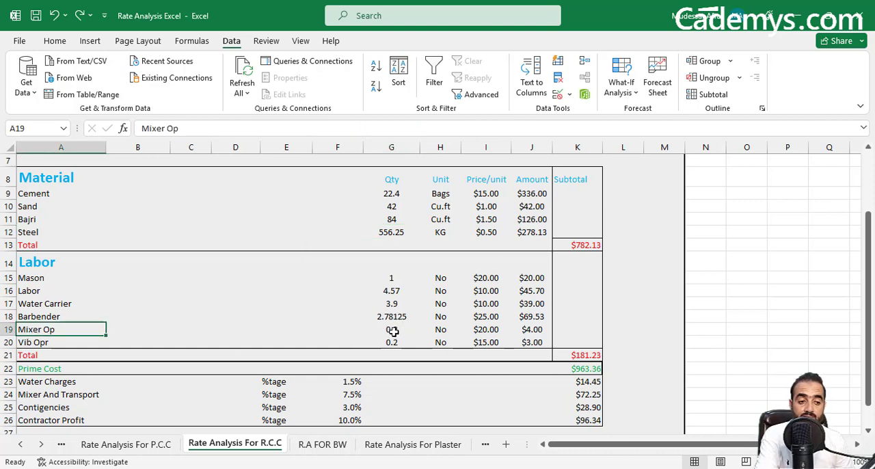
pyautogui.scroll(-1, 403, 334)
pyautogui.scroll(3, 414, 337)
pyautogui.scroll(-2, 369, 304)
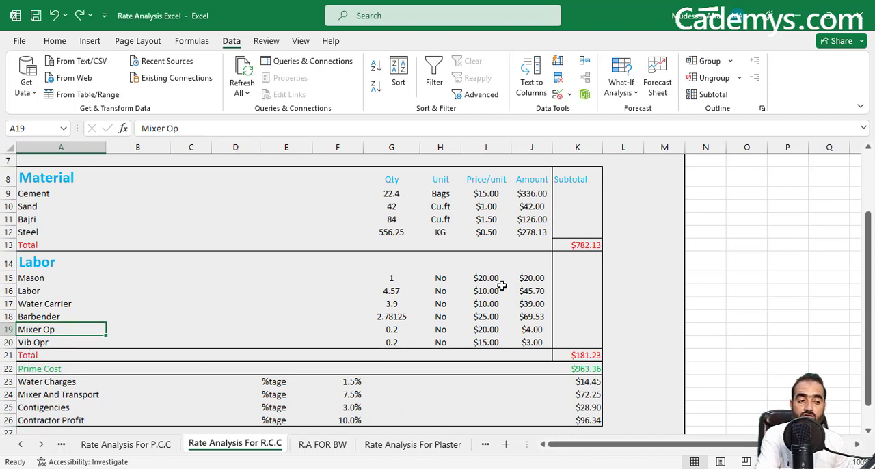
pyautogui.moveTo(500, 281); pyautogui.dragTo(504, 339)
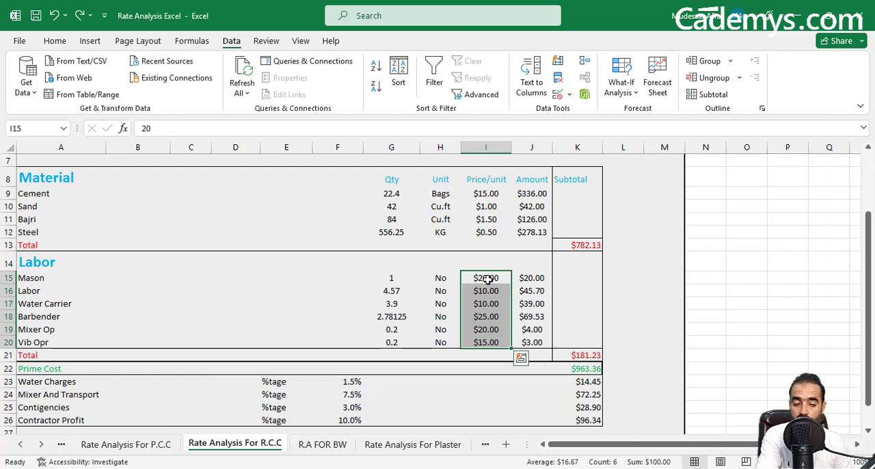
# Highlight the labor amounts in J15:J20 and inspect the SUM formula of the labor Total in K21.
pyautogui.moveTo(532, 278); pyautogui.dragTo(540, 341)
pyautogui.scroll(2, 540, 340)
pyautogui.scroll(-3, 550, 345)
pyautogui.doubleClick(595, 310)
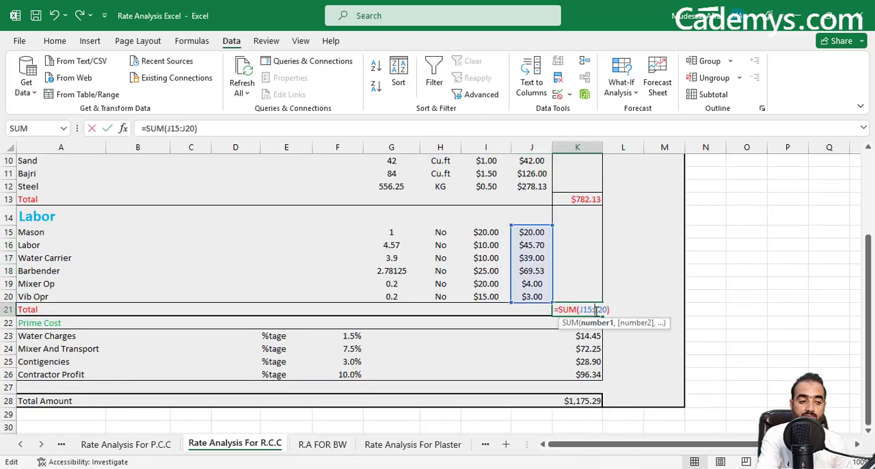
pyautogui.hotkey('ctrl', 'Return')
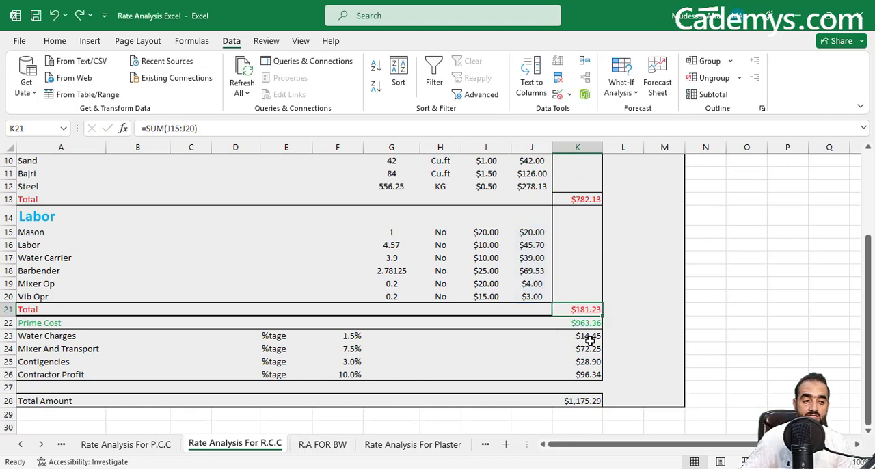
# Inspect the Prime Cost formula in K22 and the material and labor totals it refers to.
pyautogui.doubleClick(586, 324)
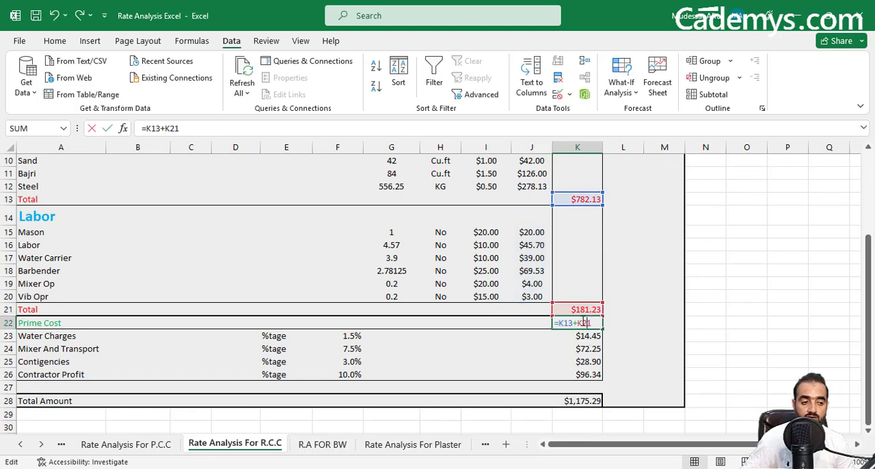
pyautogui.scroll(1, 475, 304)
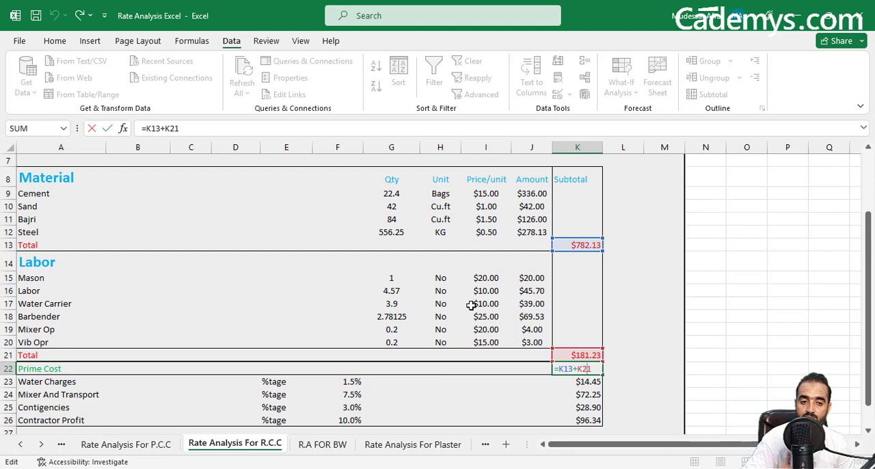
pyautogui.scroll(-2, 472, 305)
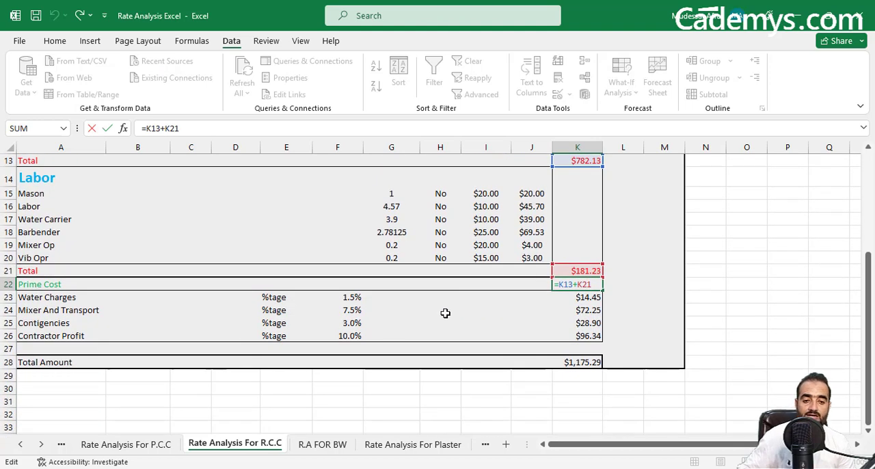
pyautogui.press('Return')
# Point out the Water Charges, Mixer And Transport, Contigencies and Contractor Profit entries in A23:A26.
pyautogui.click(80, 300)
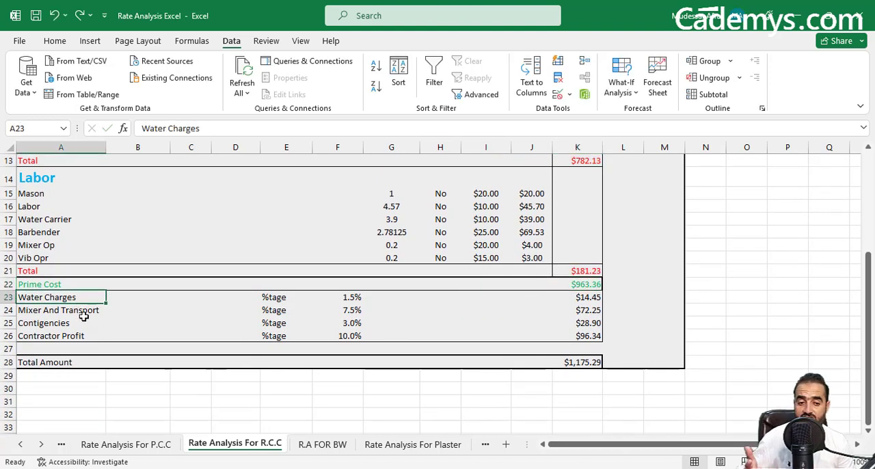
pyautogui.click(82, 312)
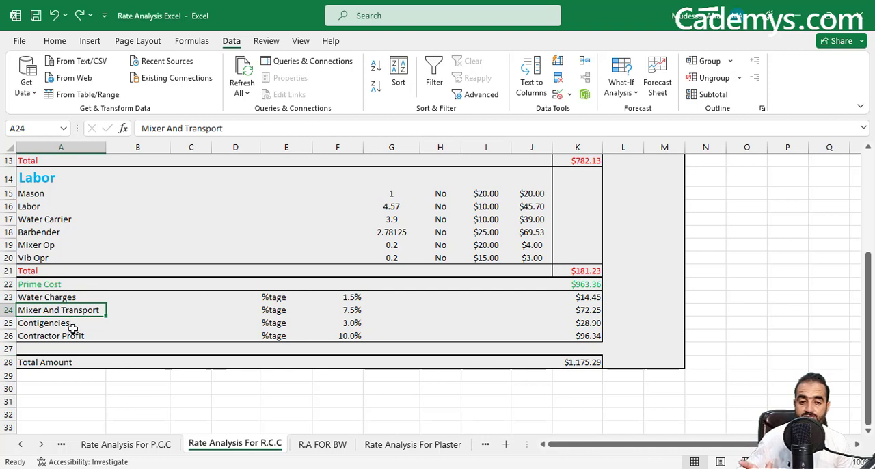
pyautogui.click(72, 326)
pyautogui.click(72, 339)
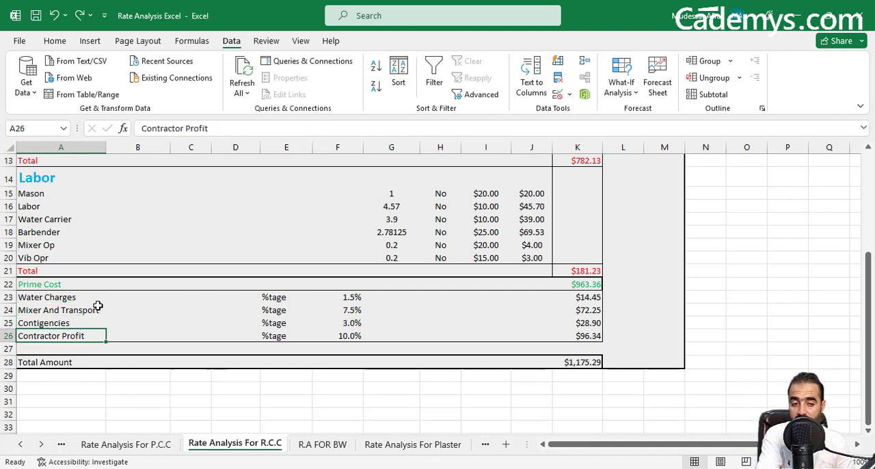
# Examine the overhead and profit percentages in column F against the Prime Cost in K22 they are based on.
pyautogui.click(355, 300)
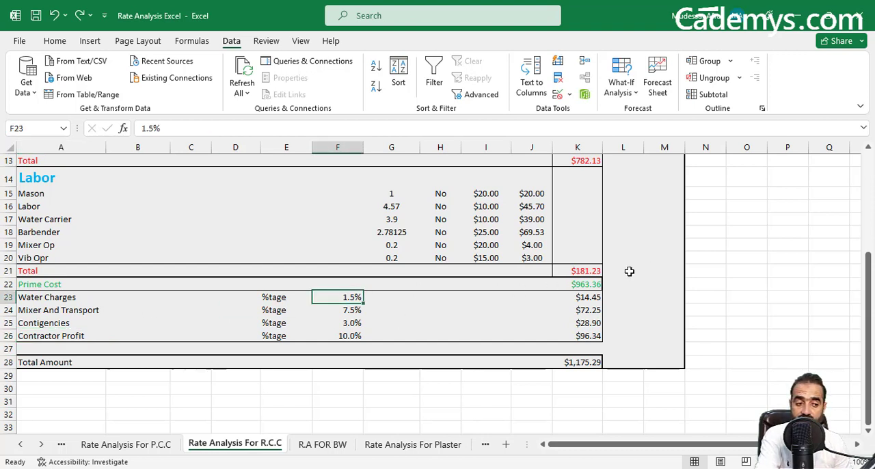
pyautogui.click(581, 283)
pyautogui.click(353, 312)
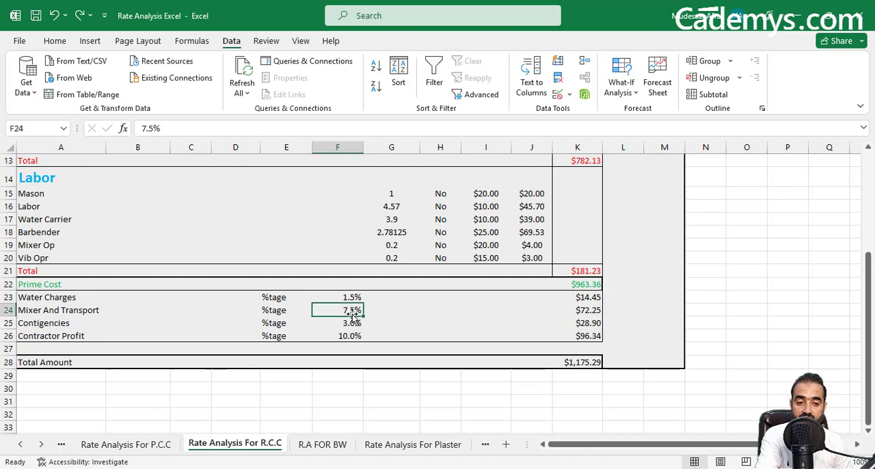
pyautogui.click(587, 285)
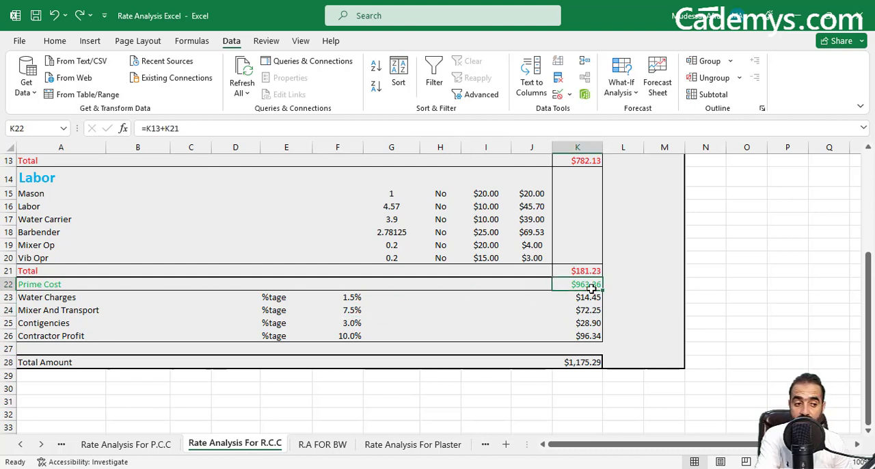
pyautogui.click(348, 324)
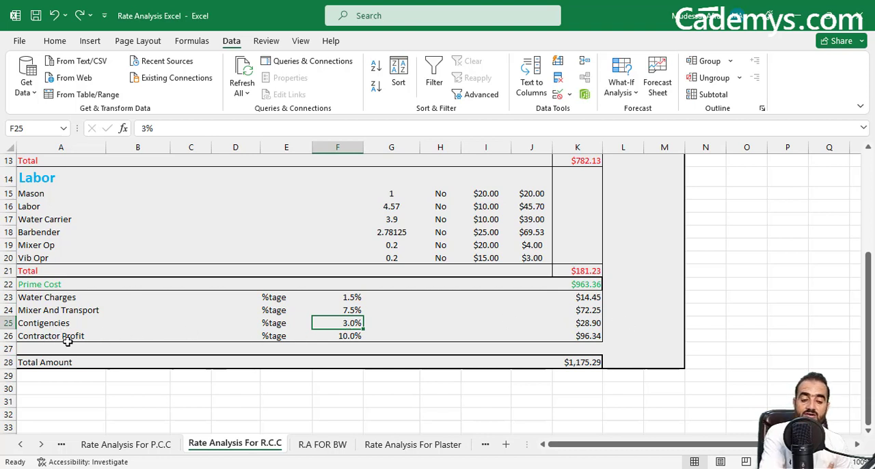
pyautogui.click(386, 336)
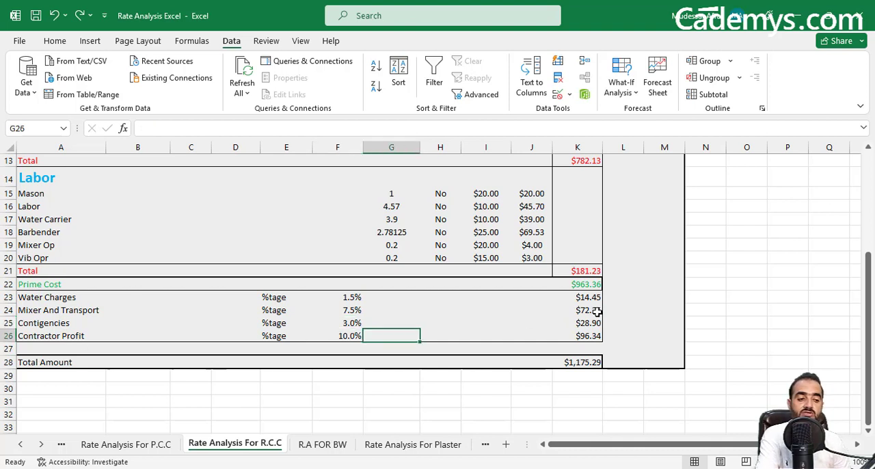
pyautogui.click(603, 282)
pyautogui.click(587, 283)
# Inspect the Water Charges formula in K23 and check the number format of its percentage cell F23.
pyautogui.doubleClick(585, 299)
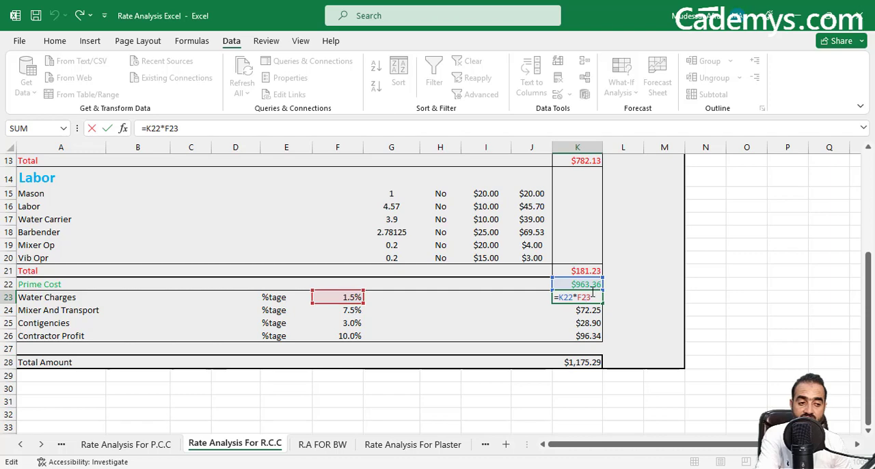
pyautogui.rightClick(358, 302)
pyautogui.click(399, 399)
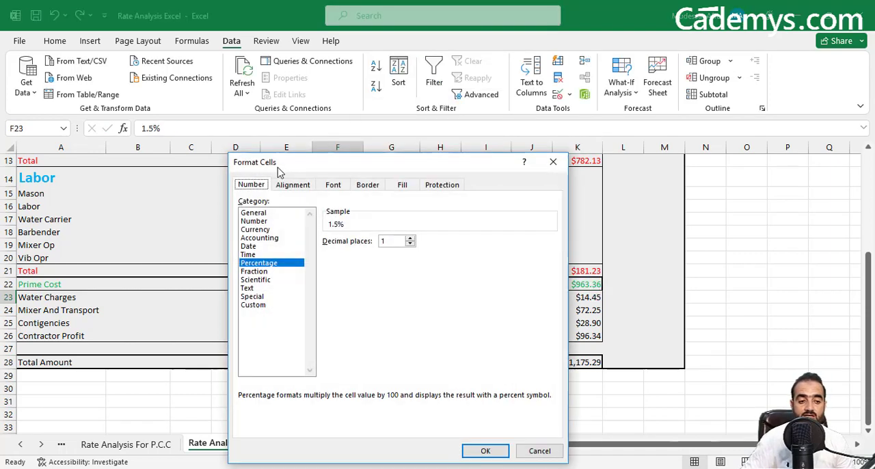
pyautogui.press('Return')
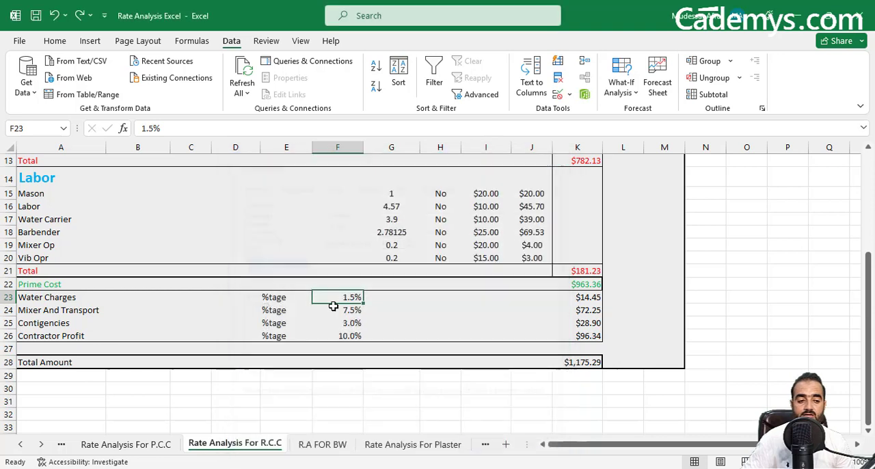
pyautogui.click(590, 297)
pyautogui.click(589, 284)
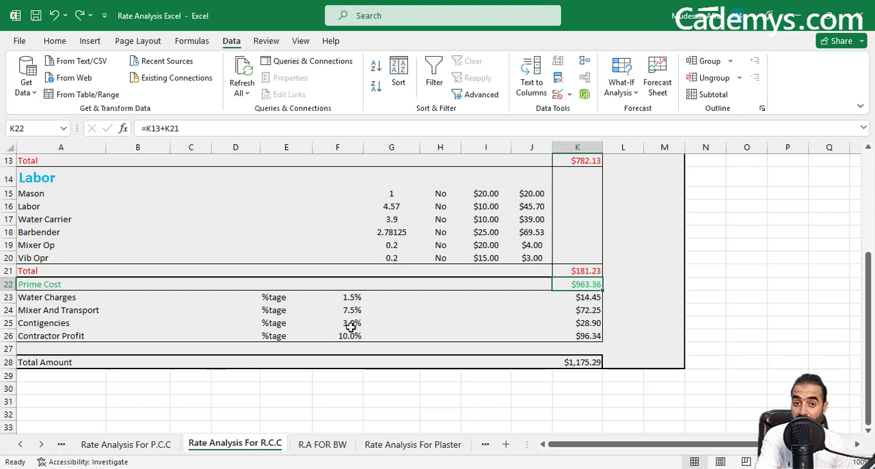
# Inspect the Total Amount formula in K28 and the range of costs it adds up.
pyautogui.click(583, 361)
pyautogui.doubleClick(583, 361)
pyautogui.scroll(1, 582, 347)
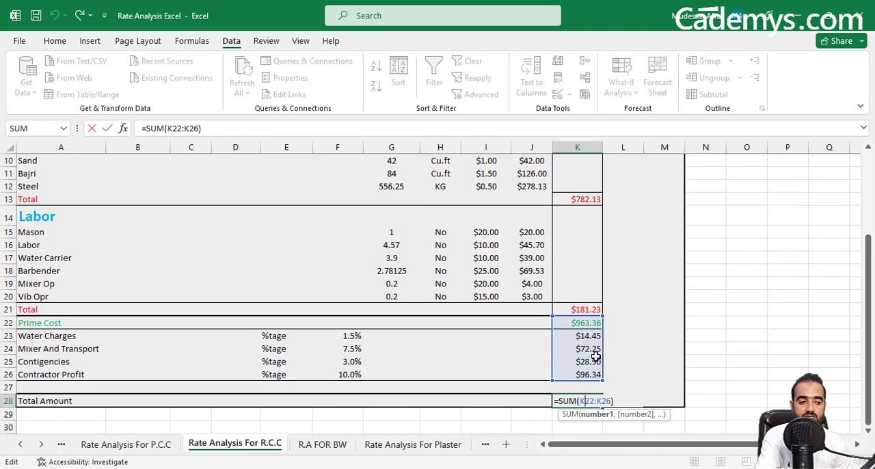
pyautogui.scroll(1, 588, 358)
pyautogui.scroll(-1, 580, 328)
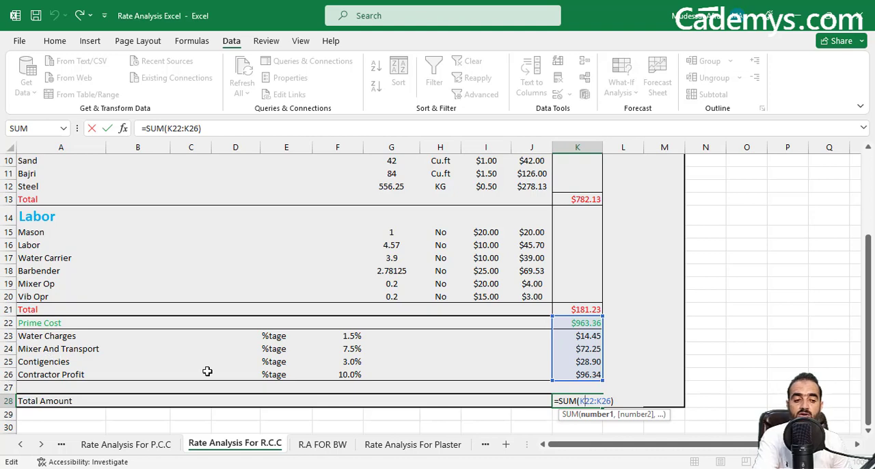
pyautogui.scroll(-2, 205, 370)
pyautogui.hotkey('ctrl', 'Return')
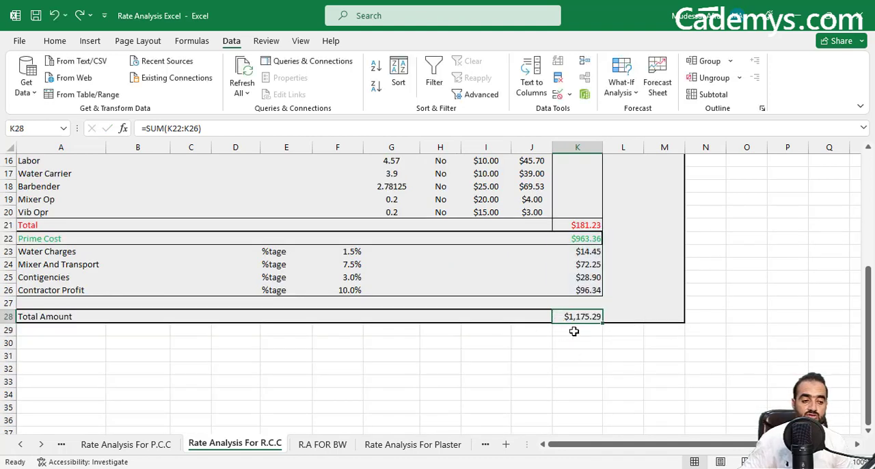
# Set the Wet Volume in F4 to 1 ft³ and check the Total Amount in K28.
pyautogui.scroll(5, 580, 328)
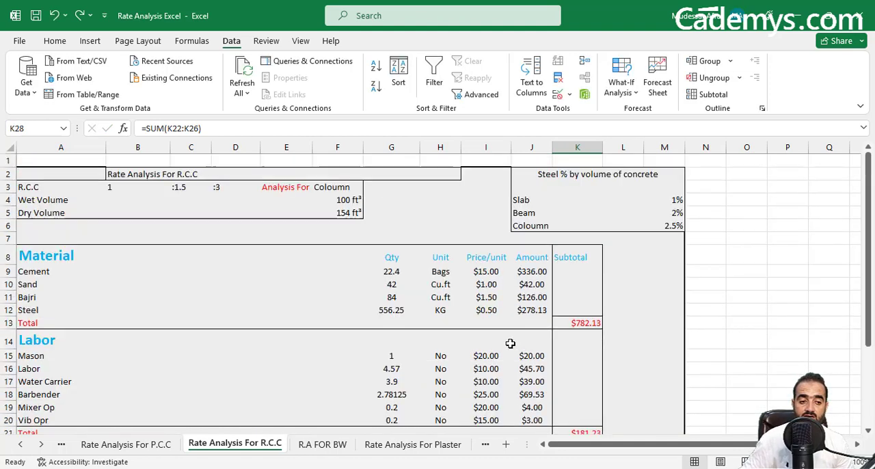
pyautogui.click(351, 199)
pyautogui.write('1')
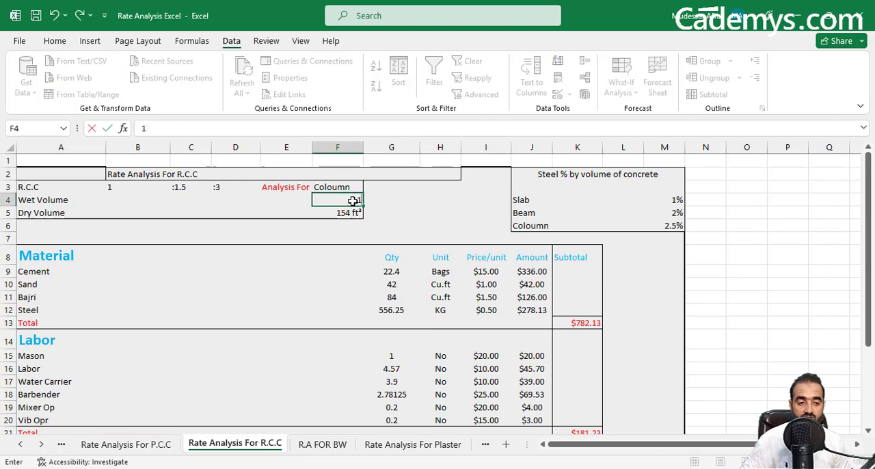
pyautogui.press('Return')
pyautogui.scroll(-6, 537, 279)
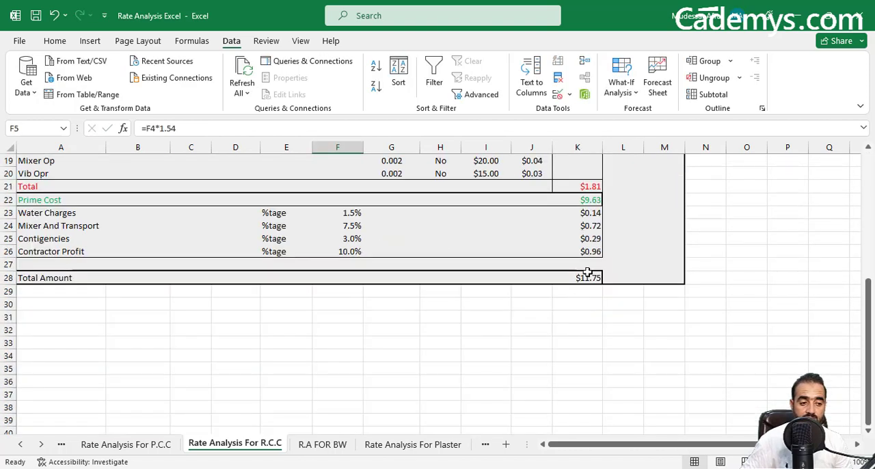
pyautogui.click(591, 277)
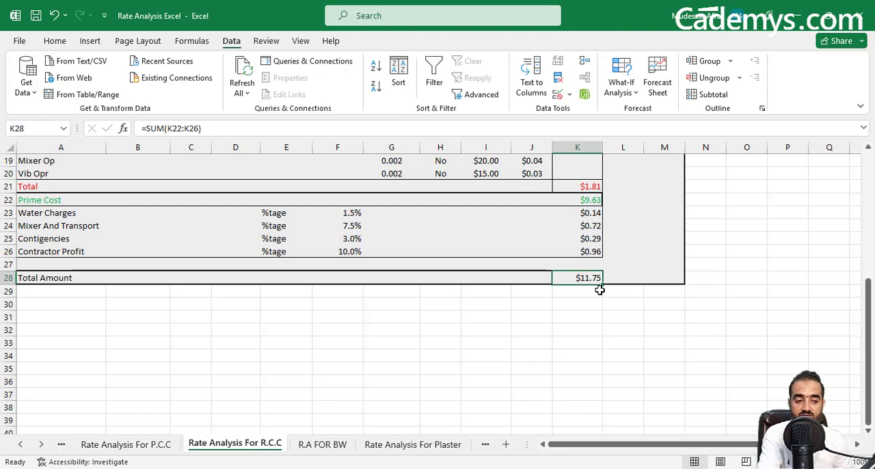
# Switch the Analysis For member type in F3 to Slab and check the resulting Total Amount.
pyautogui.scroll(1, 598, 298)
pyautogui.scroll(5, 598, 299)
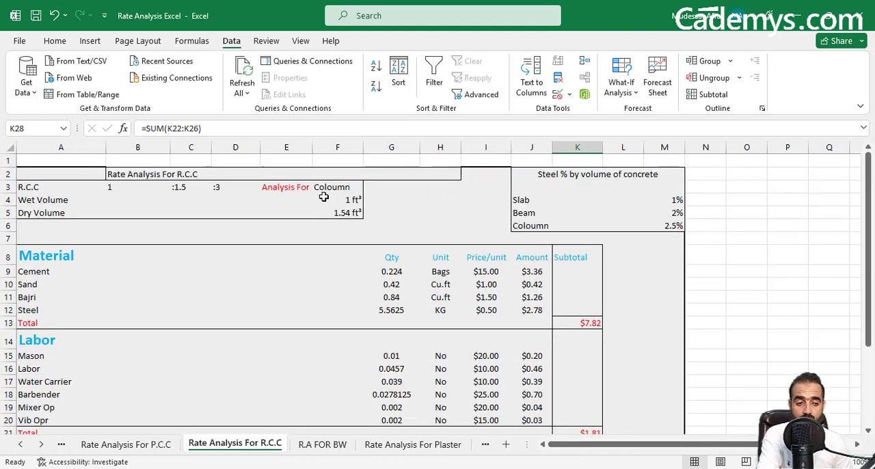
pyautogui.scroll(-5, 400, 307)
pyautogui.scroll(3, 570, 341)
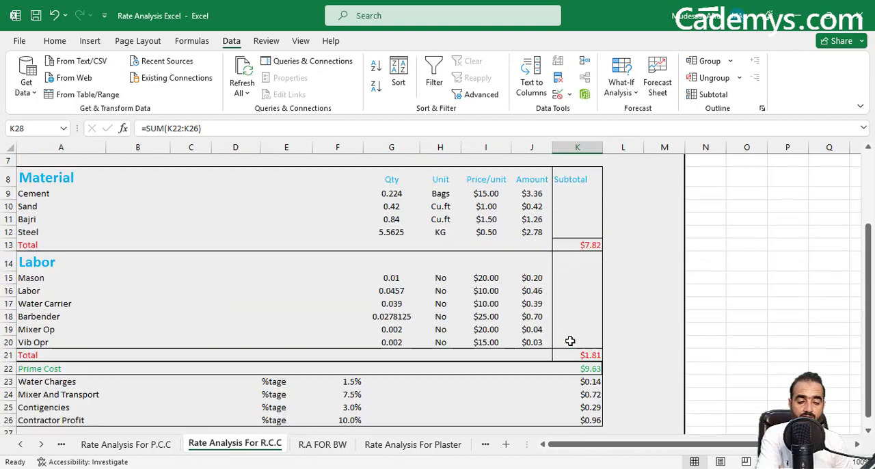
pyautogui.scroll(2, 570, 340)
pyautogui.click(341, 187)
pyautogui.click(369, 187)
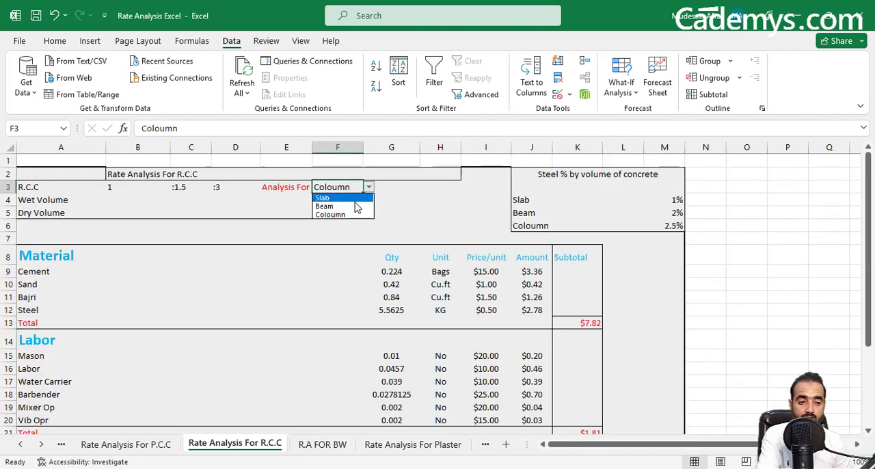
pyautogui.click(327, 197)
pyautogui.scroll(-5, 631, 332)
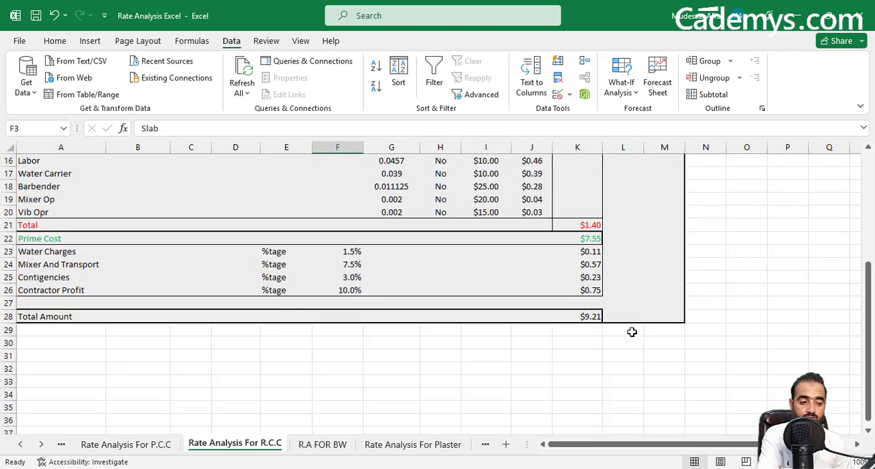
# Switch the Analysis For member type in F3 to Beam and check the resulting Total Amount.
pyautogui.scroll(5, 587, 326)
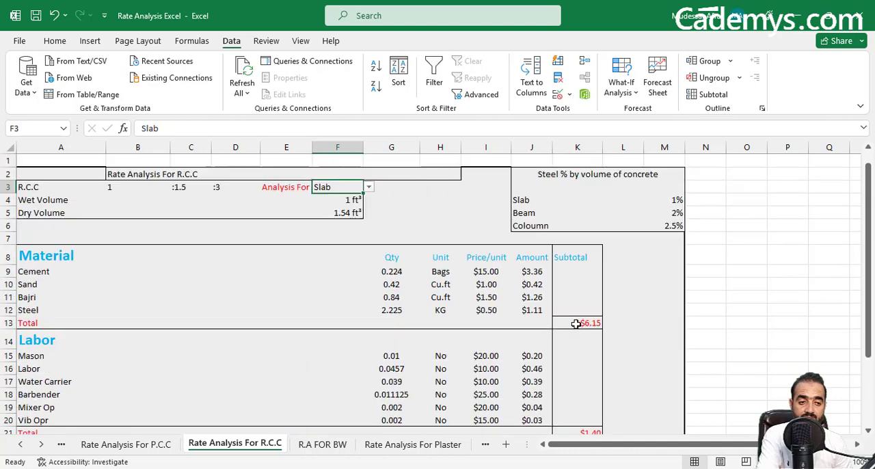
pyautogui.click(368, 186)
pyautogui.click(346, 206)
pyautogui.scroll(-5, 611, 342)
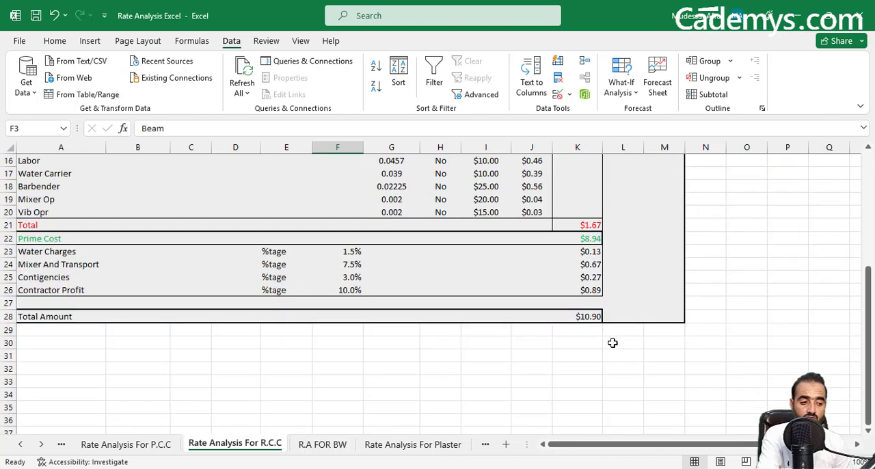
pyautogui.scroll(5, 588, 334)
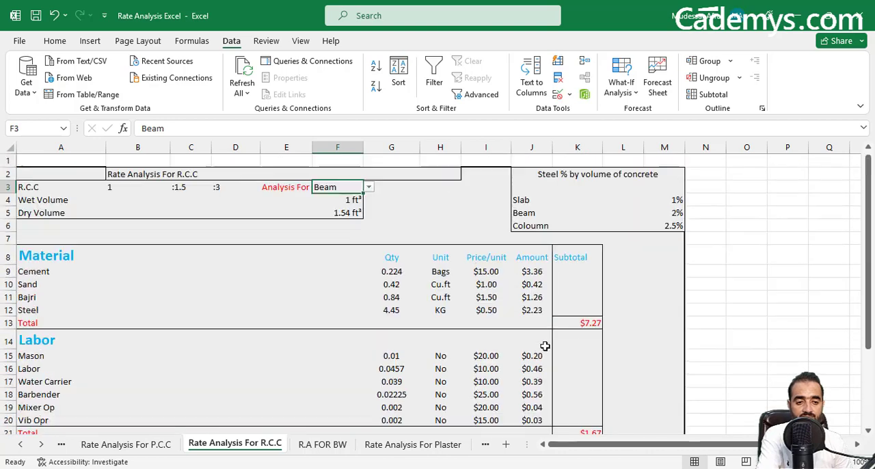
pyautogui.click(581, 449)
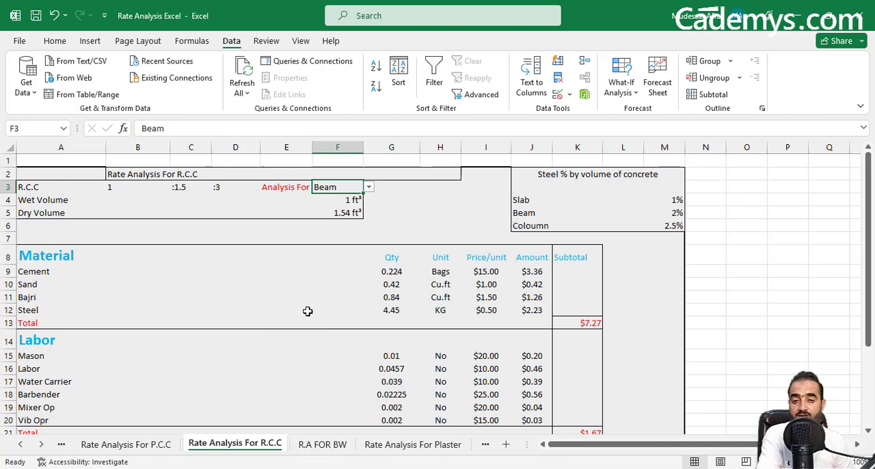
pyautogui.scroll(-3, 307, 311)
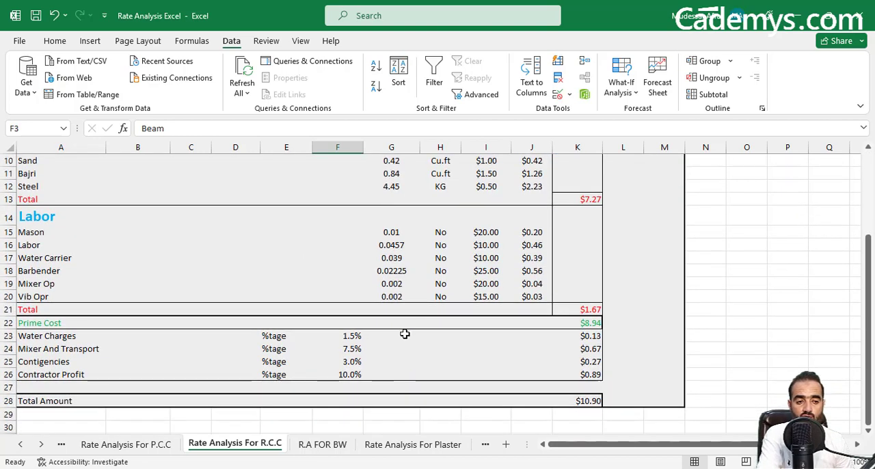
pyautogui.scroll(1, 403, 333)
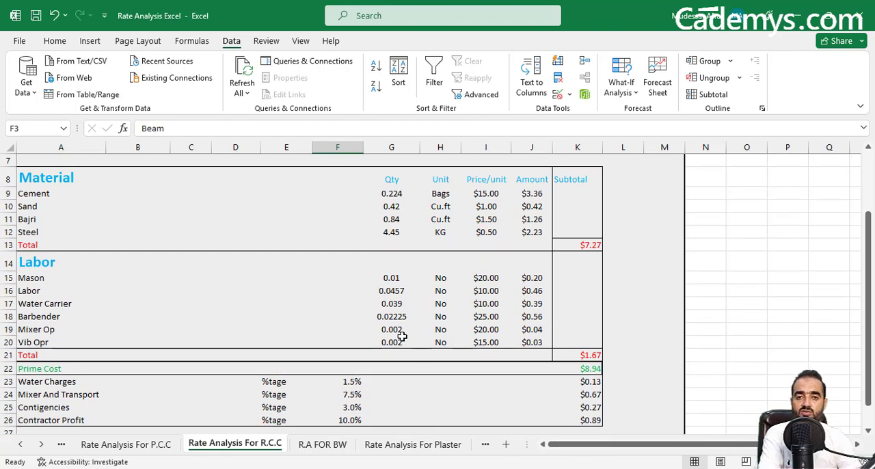